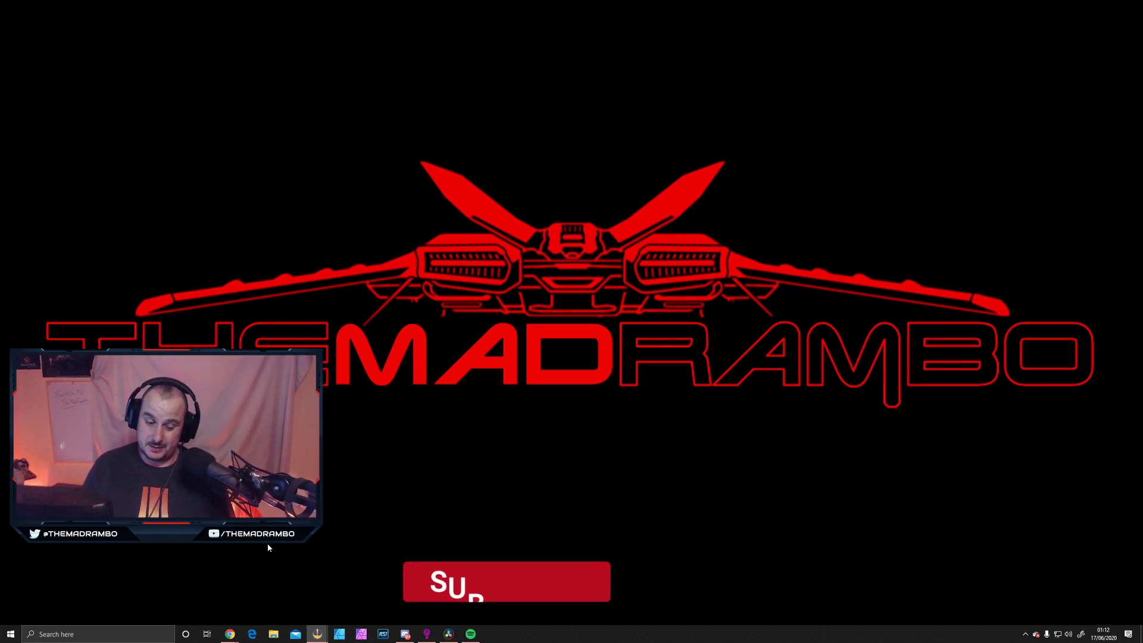
Bring the Lumia Stream releases page in the browser back to the front.
{"action": "mouse_move", "coordinate": [230, 634]}
{"action": "left_click", "coordinate": [262, 605]}
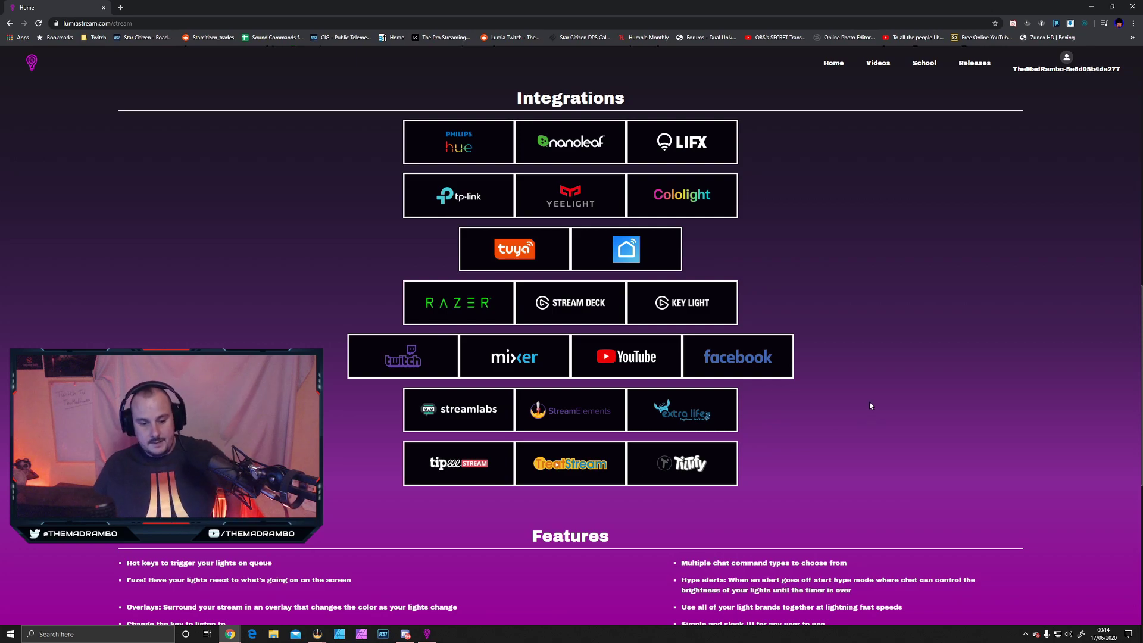
Scroll to the Features list and highlight the 'Overlays: Surround your stream…' line.
{"action": "scroll", "coordinate": [870, 406], "scroll_direction": "down", "scroll_amount": 3}
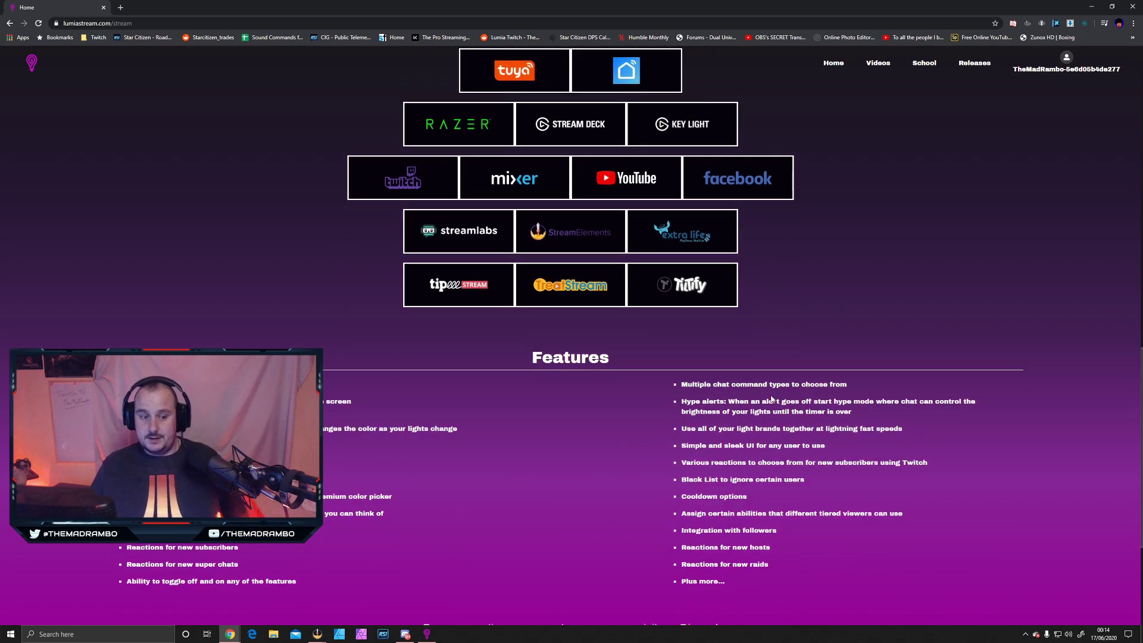
{"action": "scroll", "coordinate": [521, 386], "scroll_direction": "down", "scroll_amount": 2}
{"action": "scroll", "coordinate": [522, 386], "scroll_direction": "down", "scroll_amount": 3}
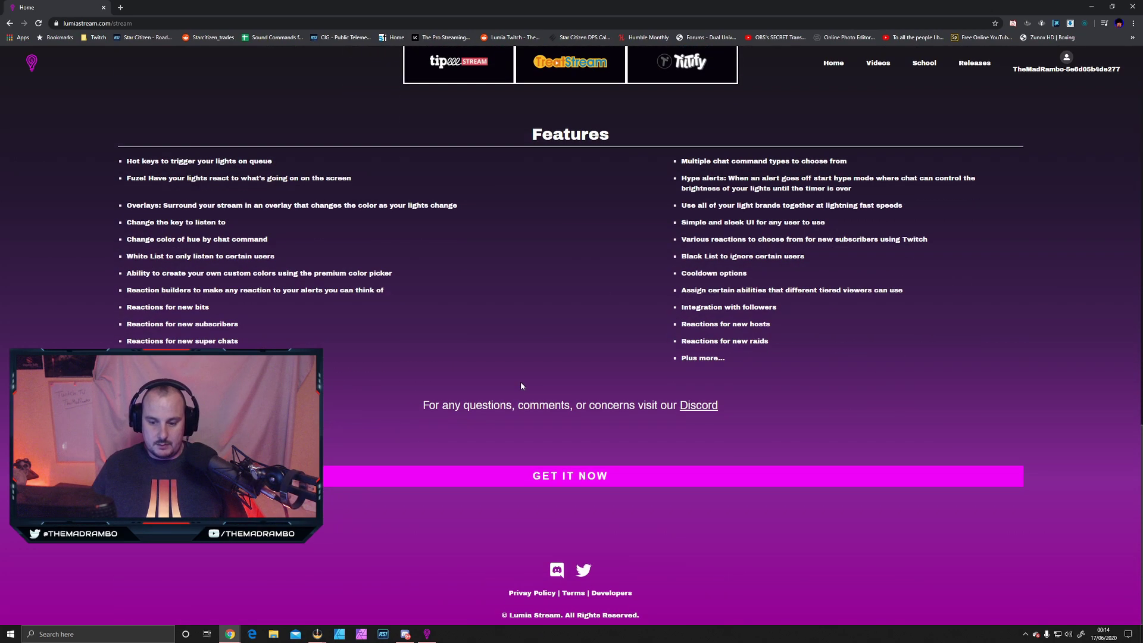
{"action": "scroll", "coordinate": [521, 385], "scroll_direction": "up", "scroll_amount": 1}
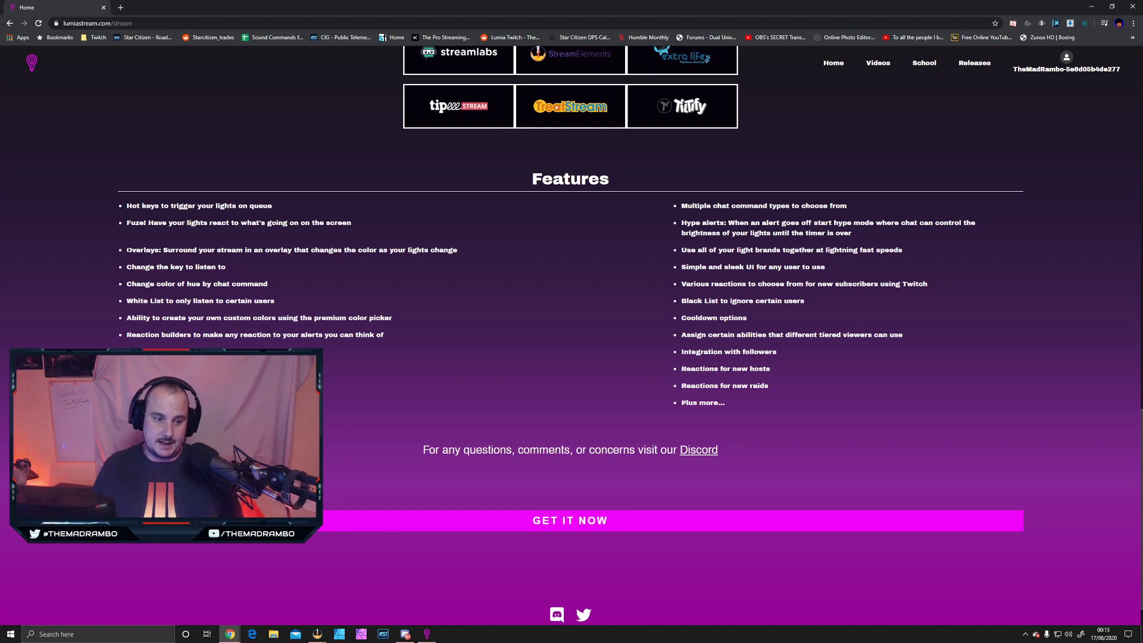
{"action": "left_click_drag", "start_coordinate": [125, 250], "coordinate": [466, 254]}
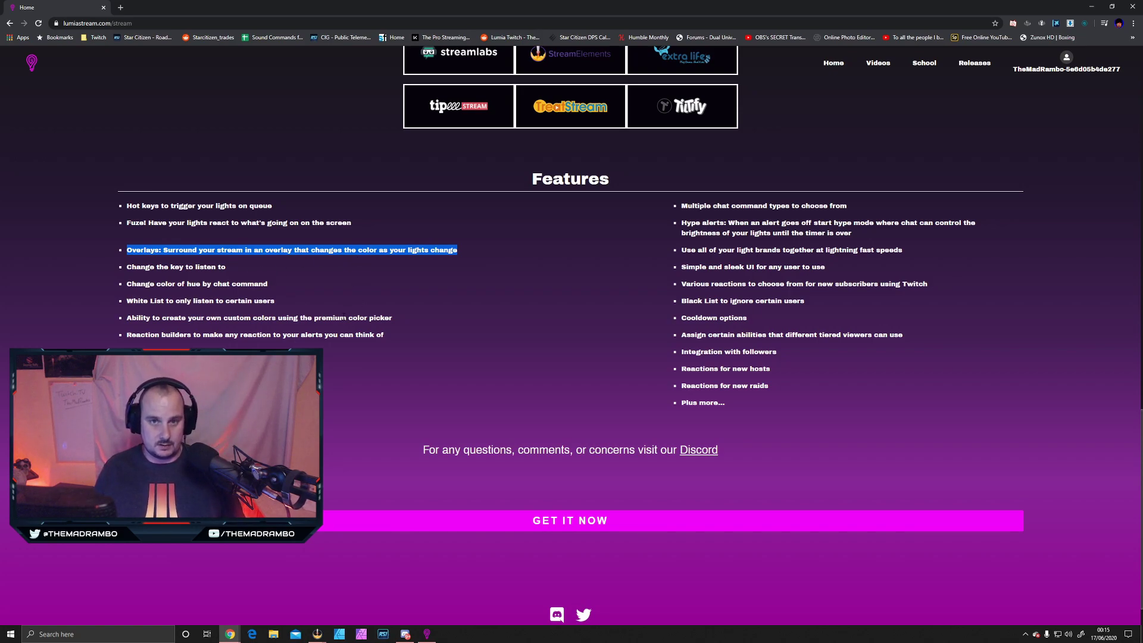
Deselect the highlighted Overlays line, leaving the Features list unmarked.
{"action": "left_click", "coordinate": [57, 322]}
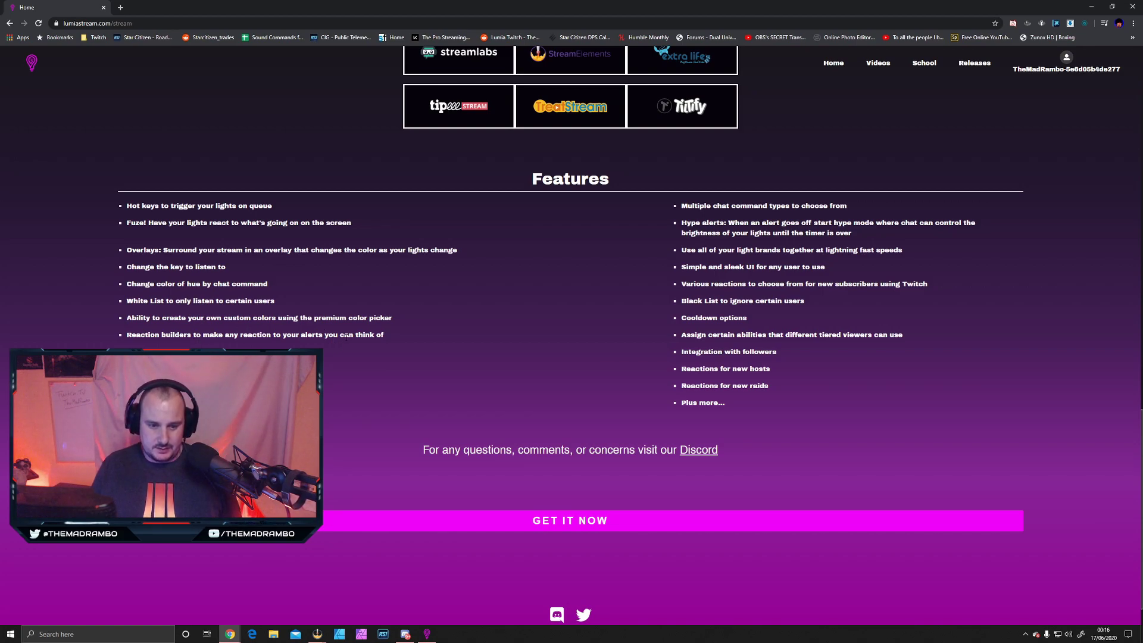
{"action": "left_click_drag", "start_coordinate": [314, 318], "coordinate": [353, 318]}
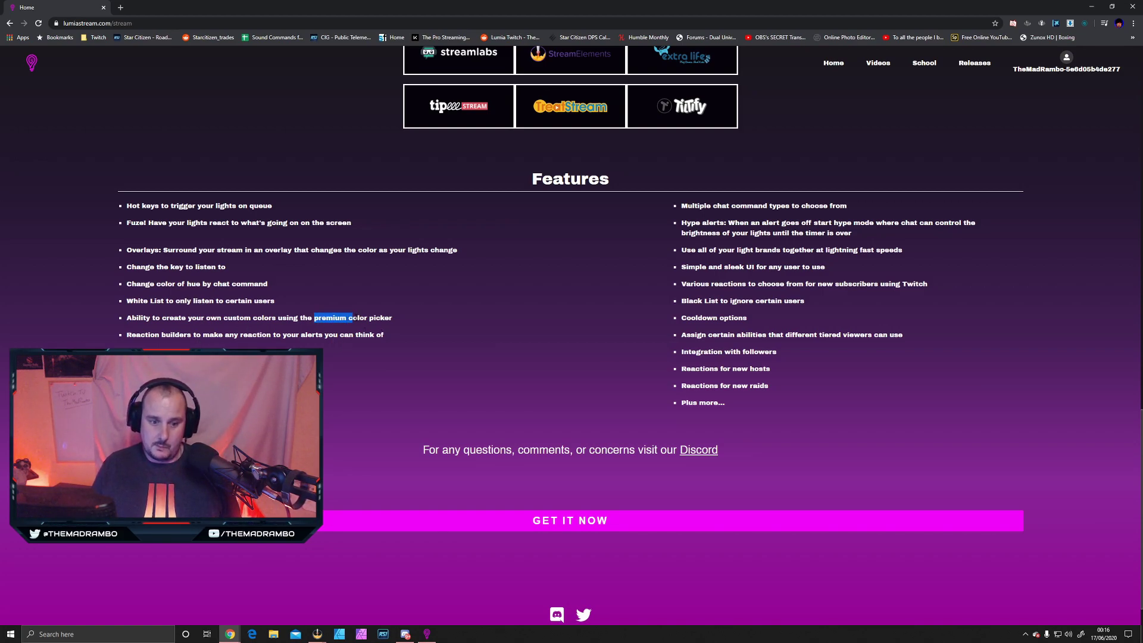
{"action": "left_click", "coordinate": [385, 393]}
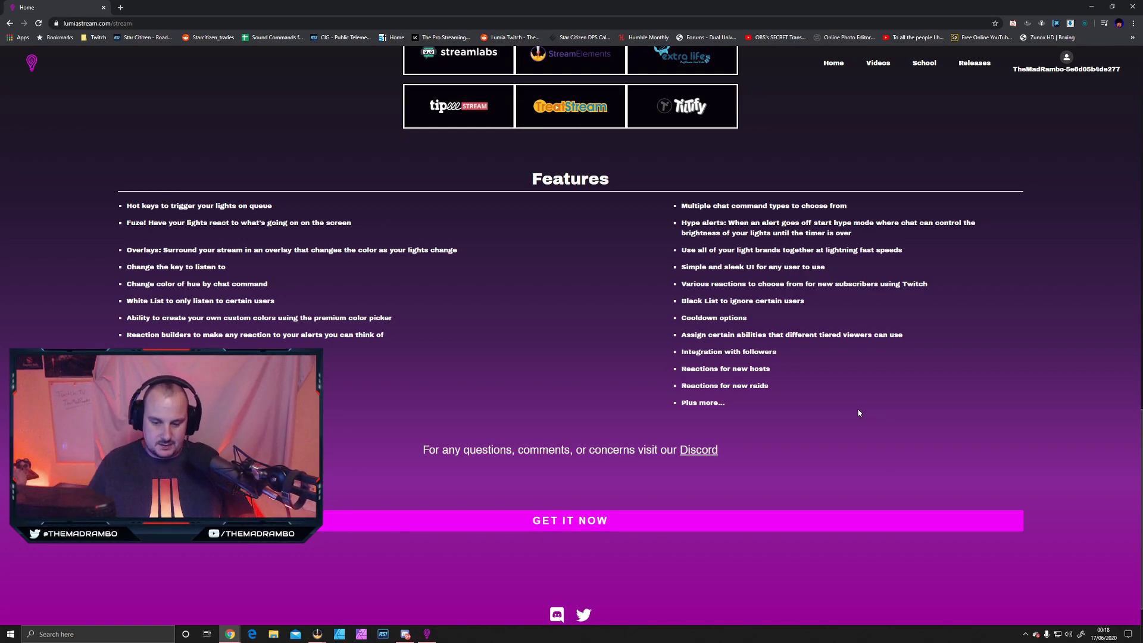
Go via GET IT NOW to the Free vs Premium Compare Versions table and scroll through it.
{"action": "scroll", "coordinate": [867, 430], "scroll_direction": "down", "scroll_amount": 1}
{"action": "left_click", "coordinate": [880, 473]}
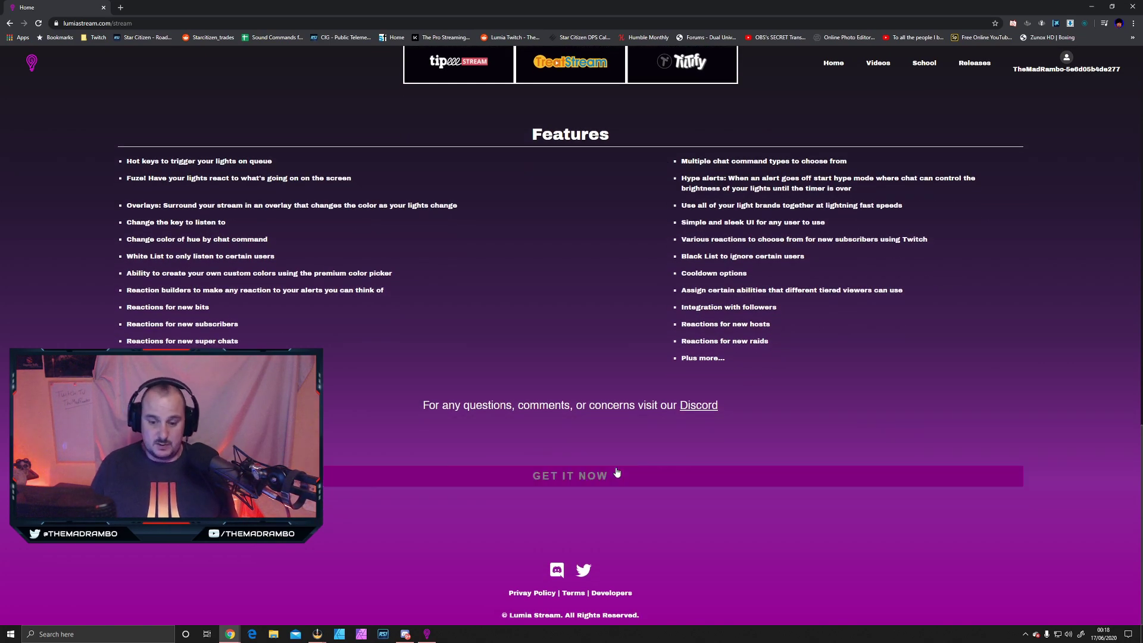
{"action": "scroll", "coordinate": [796, 382], "scroll_direction": "up", "scroll_amount": 2}
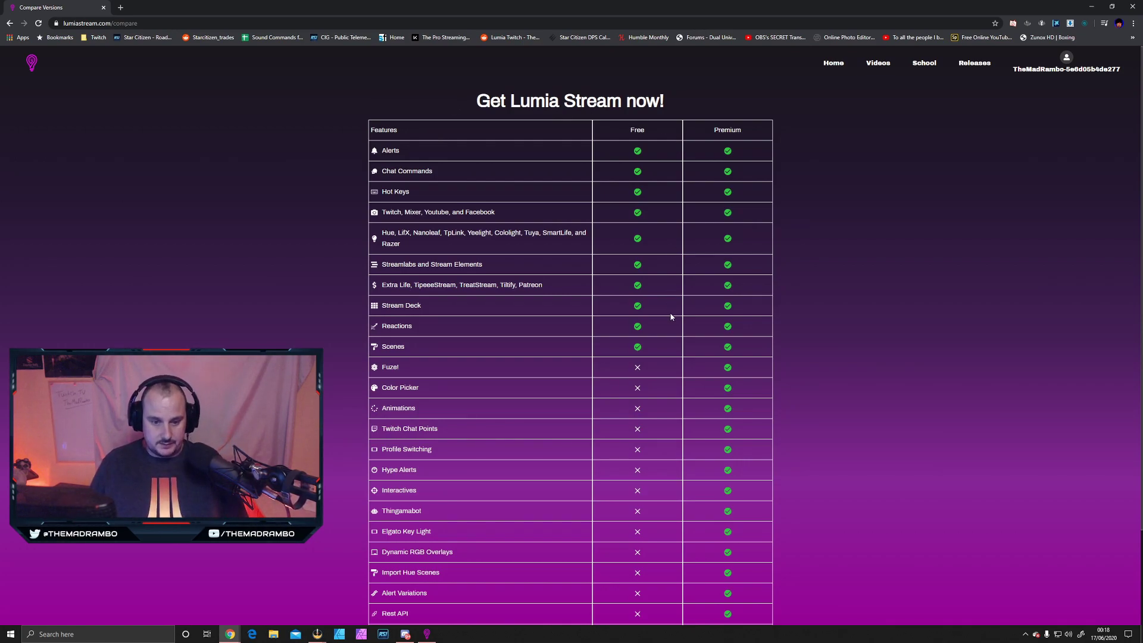
{"action": "scroll", "coordinate": [671, 317], "scroll_direction": "down", "scroll_amount": 2}
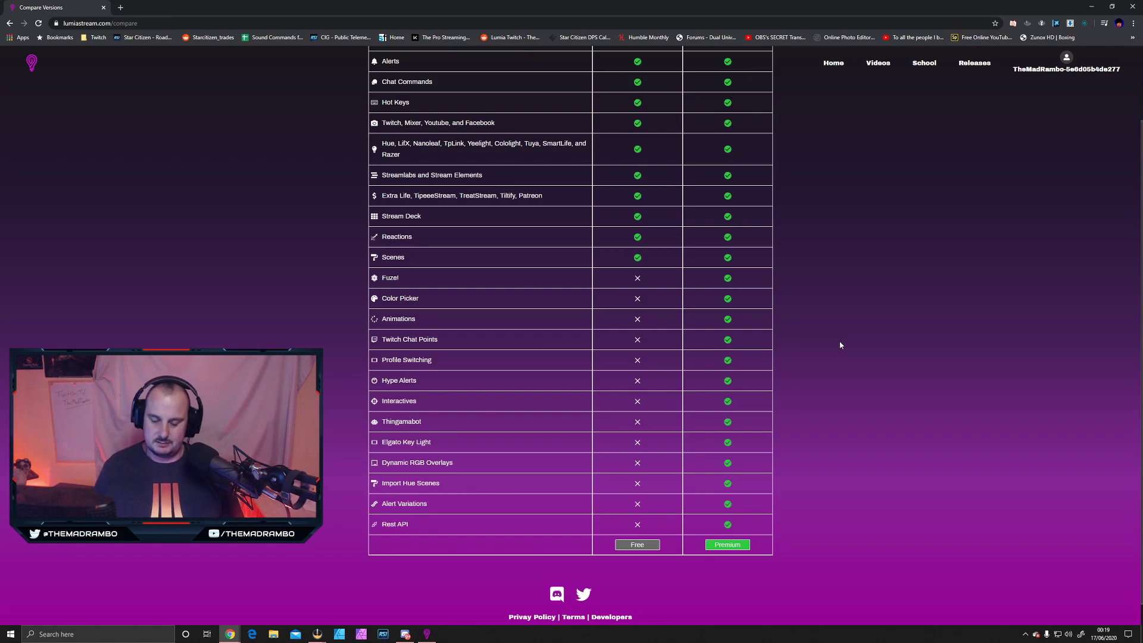
{"action": "scroll", "coordinate": [834, 458], "scroll_direction": "up", "scroll_amount": 2}
{"action": "scroll", "coordinate": [826, 467], "scroll_direction": "down", "scroll_amount": 3}
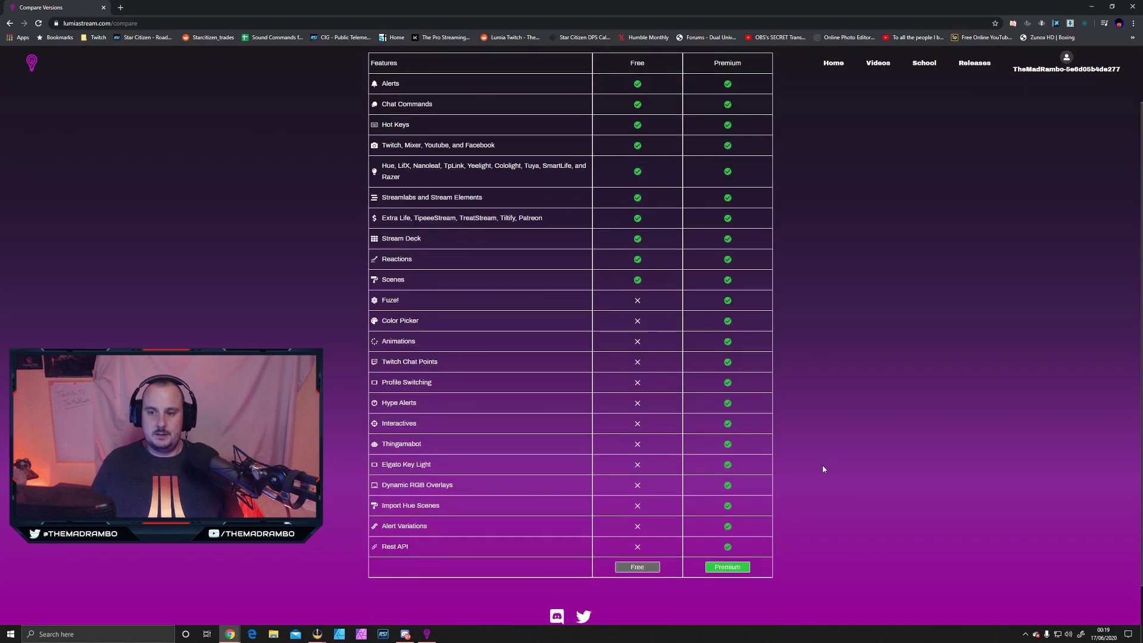
Open the Premium checkout showing $3.99/month, $20.00/6 months and $38.00/yearly plans.
{"action": "left_click", "coordinate": [728, 521]}
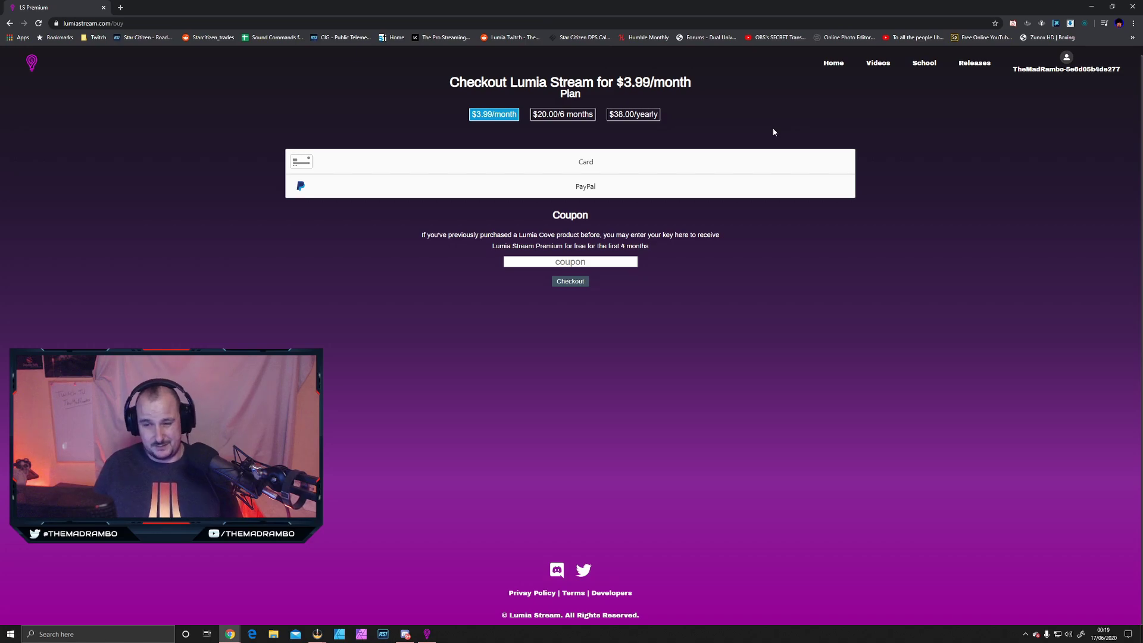
{"action": "left_click", "coordinate": [1091, 6]}
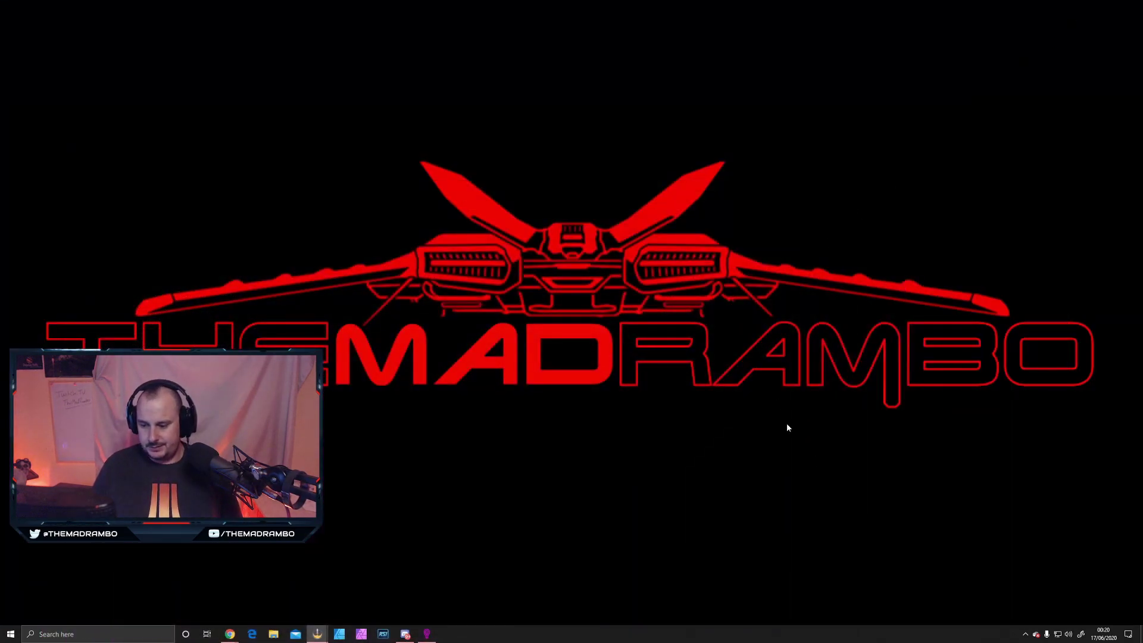
{"action": "left_click", "coordinate": [1025, 634]}
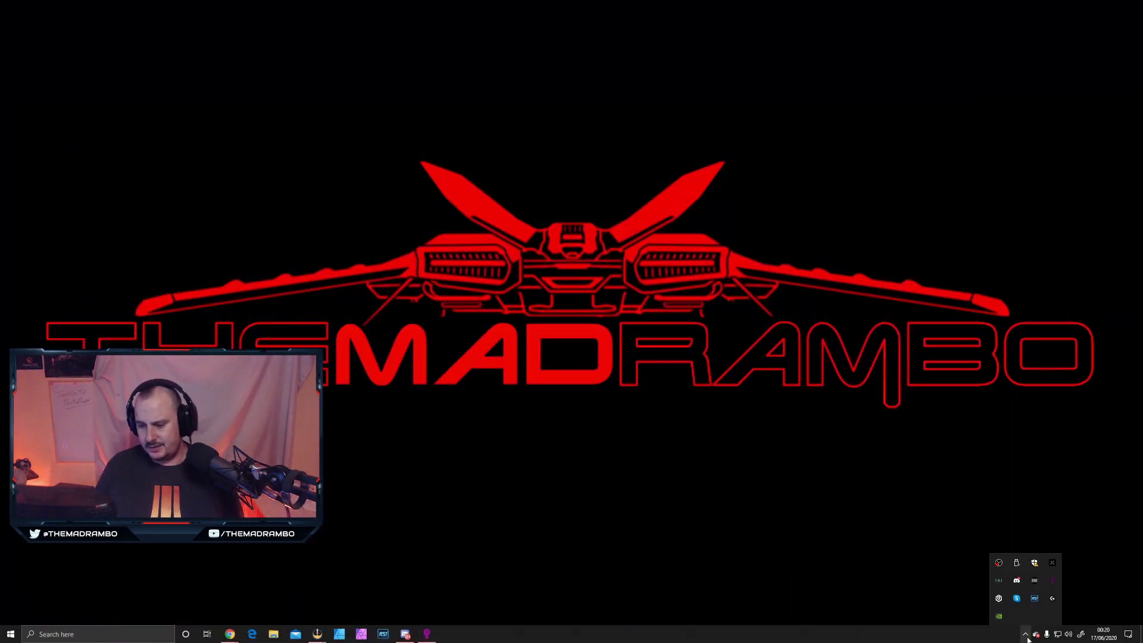
{"action": "left_click", "coordinate": [1036, 597]}
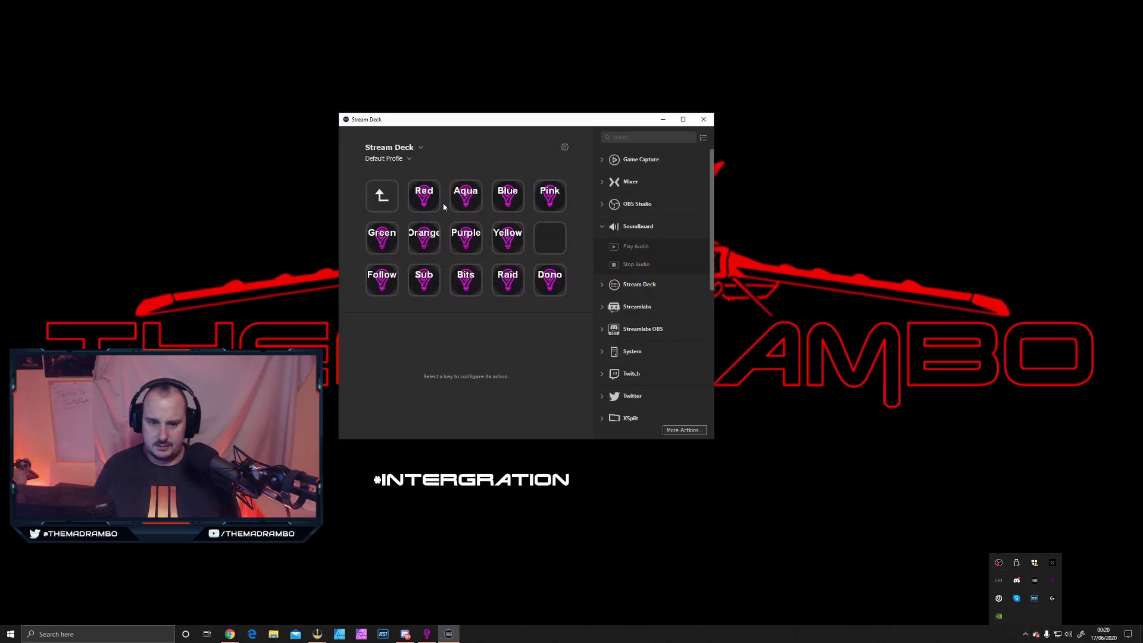
{"action": "double_click", "coordinate": [384, 193]}
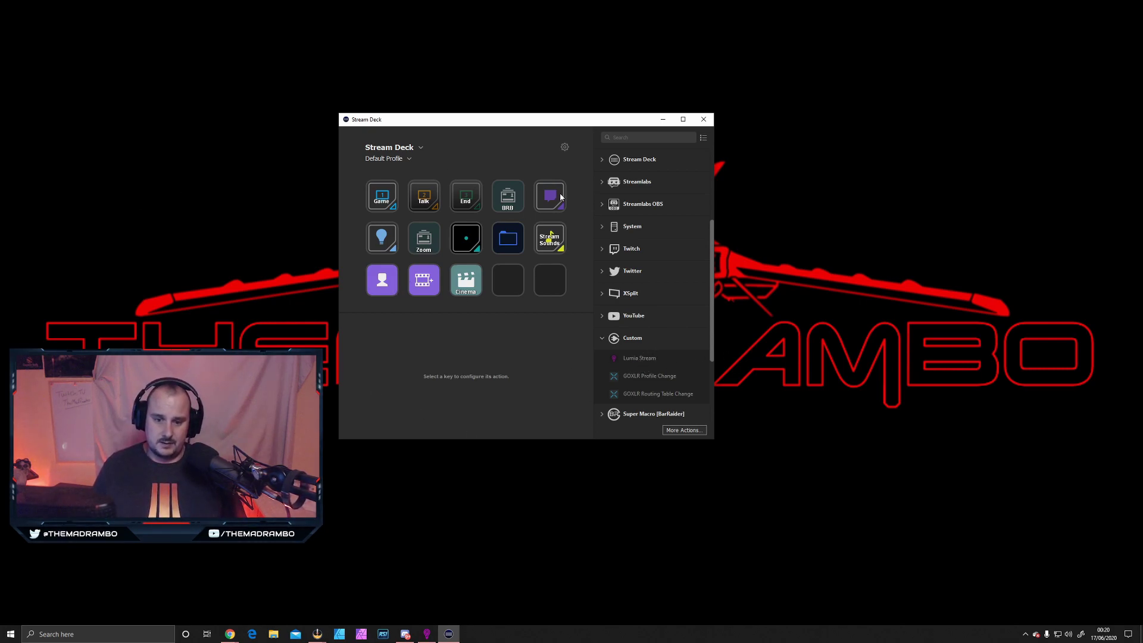
{"action": "double_click", "coordinate": [382, 238]}
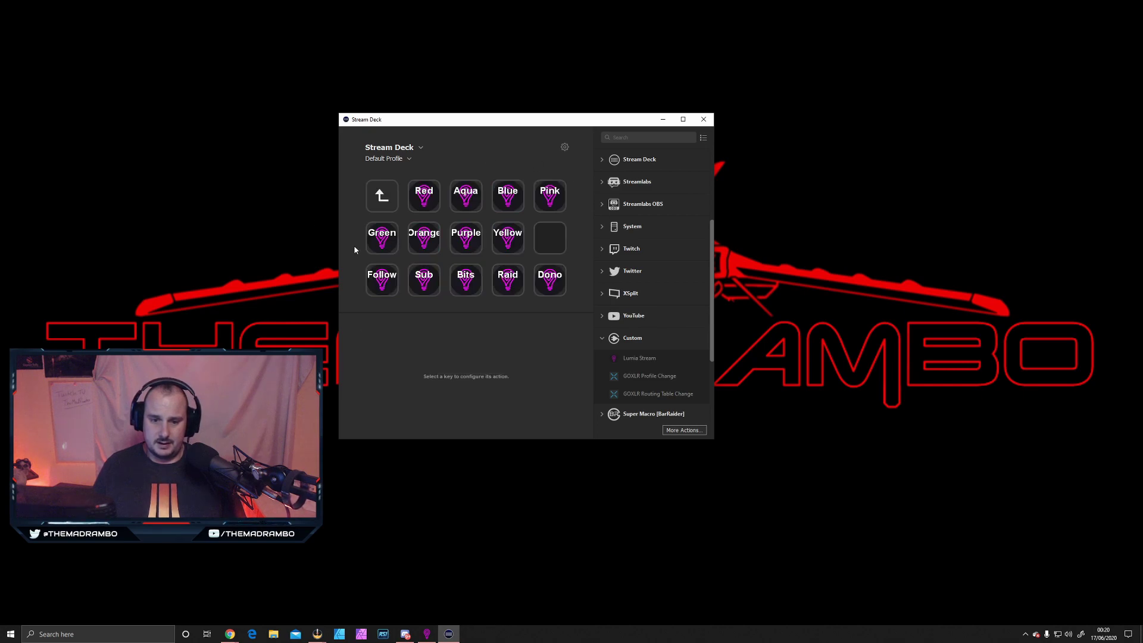
{"action": "left_click", "coordinate": [420, 205]}
{"action": "left_click", "coordinate": [466, 206]}
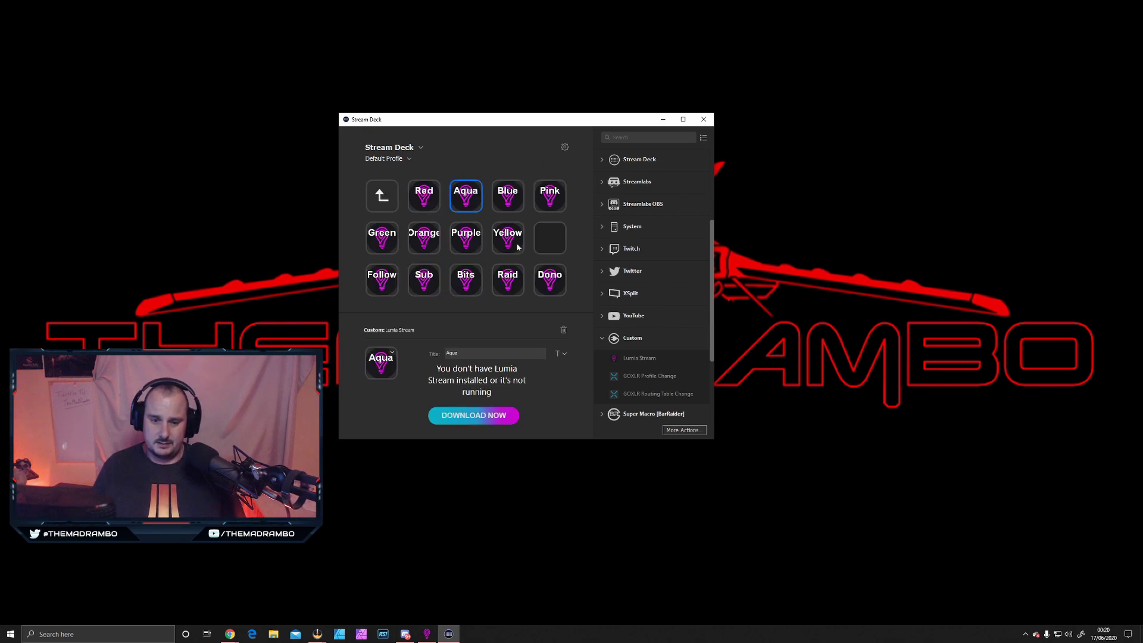
{"action": "left_click", "coordinate": [504, 204]}
{"action": "left_click", "coordinate": [552, 206]}
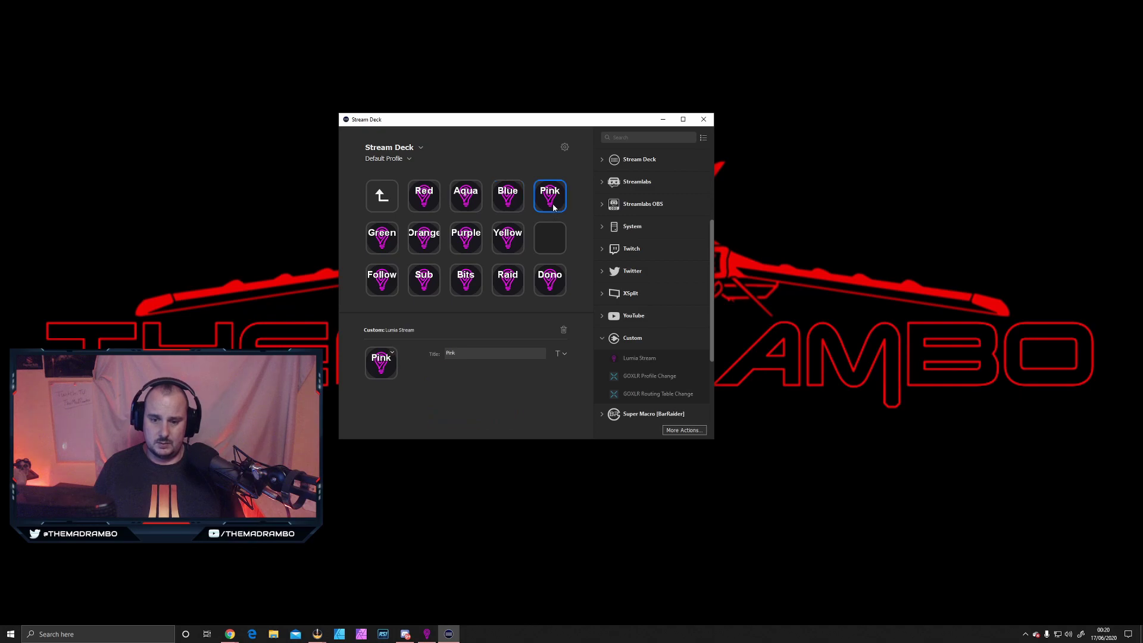
{"action": "left_click", "coordinate": [384, 238]}
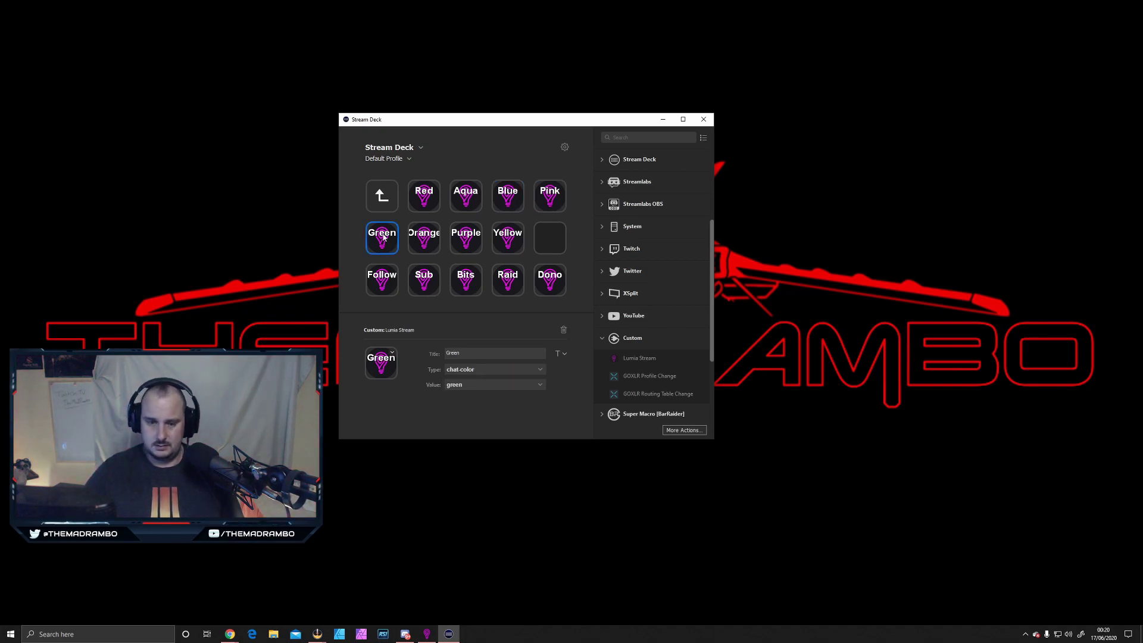
{"action": "left_click", "coordinate": [381, 282]}
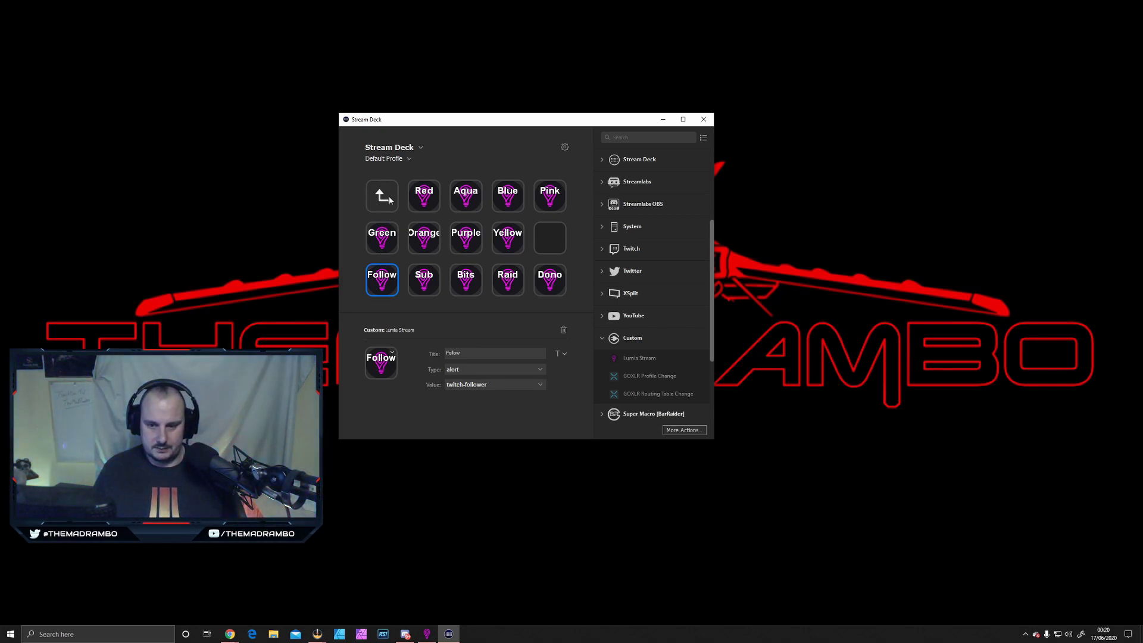
{"action": "left_click", "coordinate": [388, 195]}
Close the Stream Deck app and bring up Lumia Stream on its General settings page.
{"action": "left_click", "coordinate": [704, 119]}
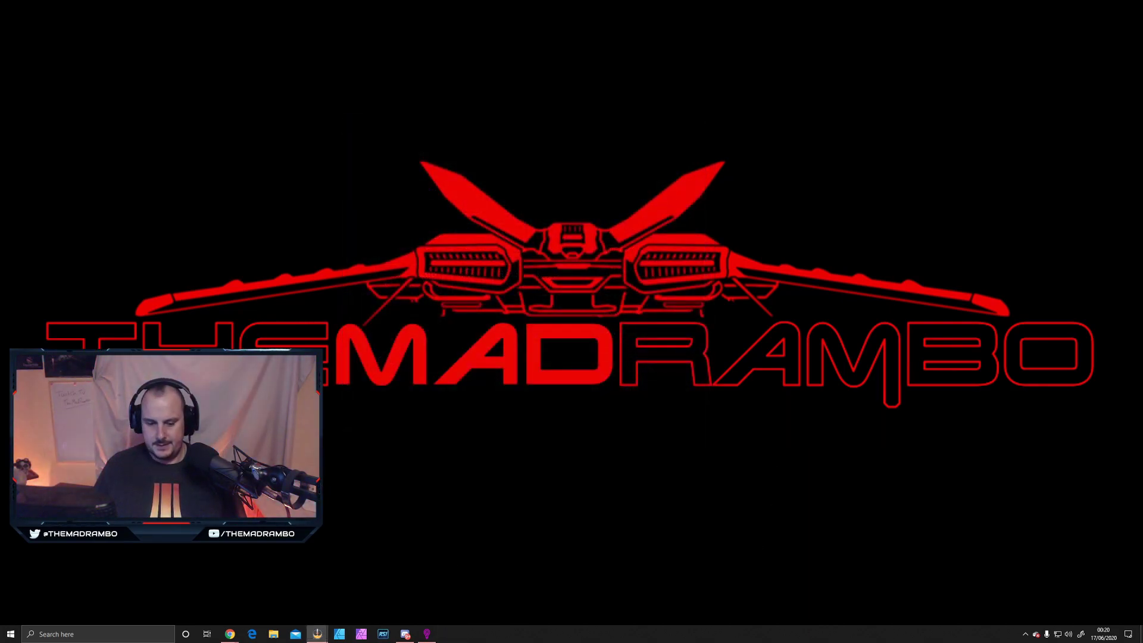
{"action": "left_click", "coordinate": [427, 634]}
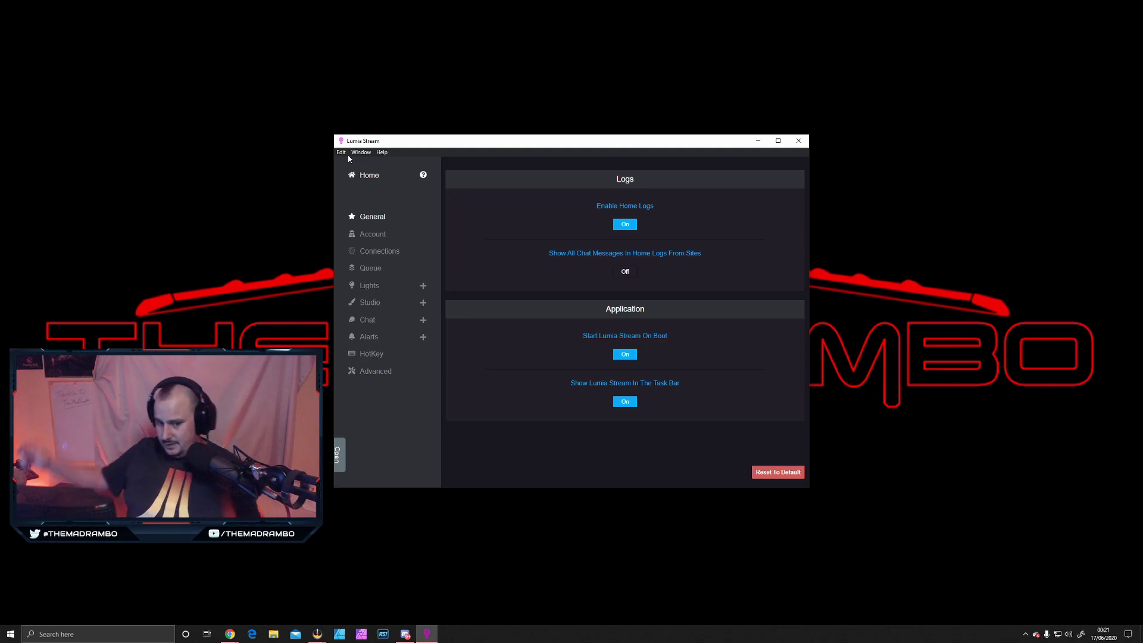
In Lights > Default, browse the scene list, then set the default lights to a single Color.
{"action": "left_click", "coordinate": [369, 285]}
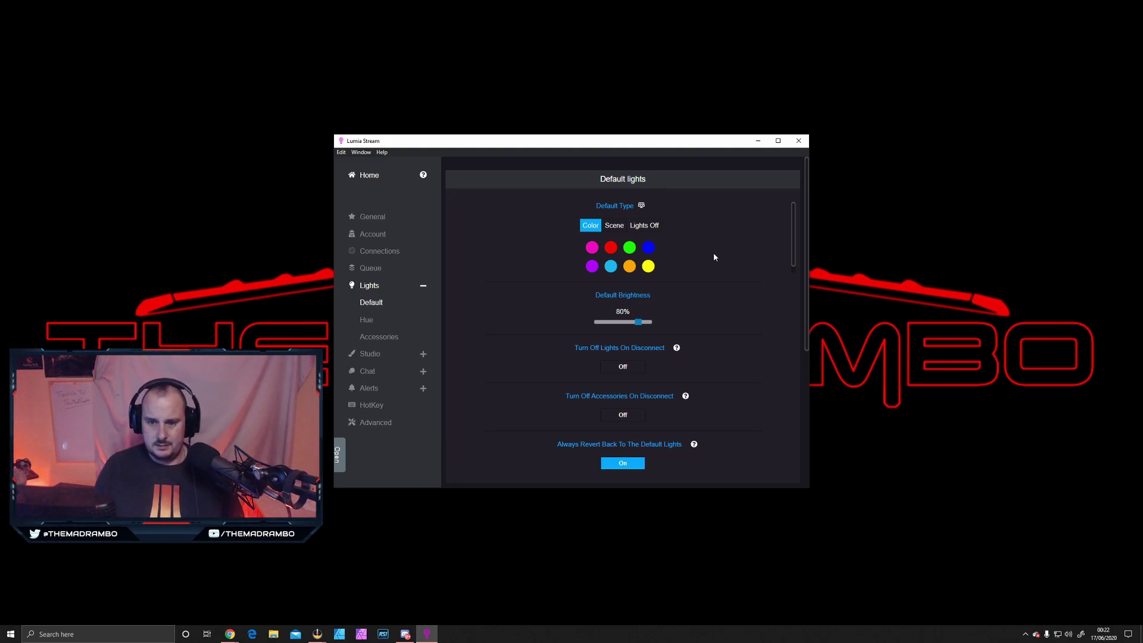
{"action": "scroll", "coordinate": [714, 257], "scroll_direction": "down", "scroll_amount": 1}
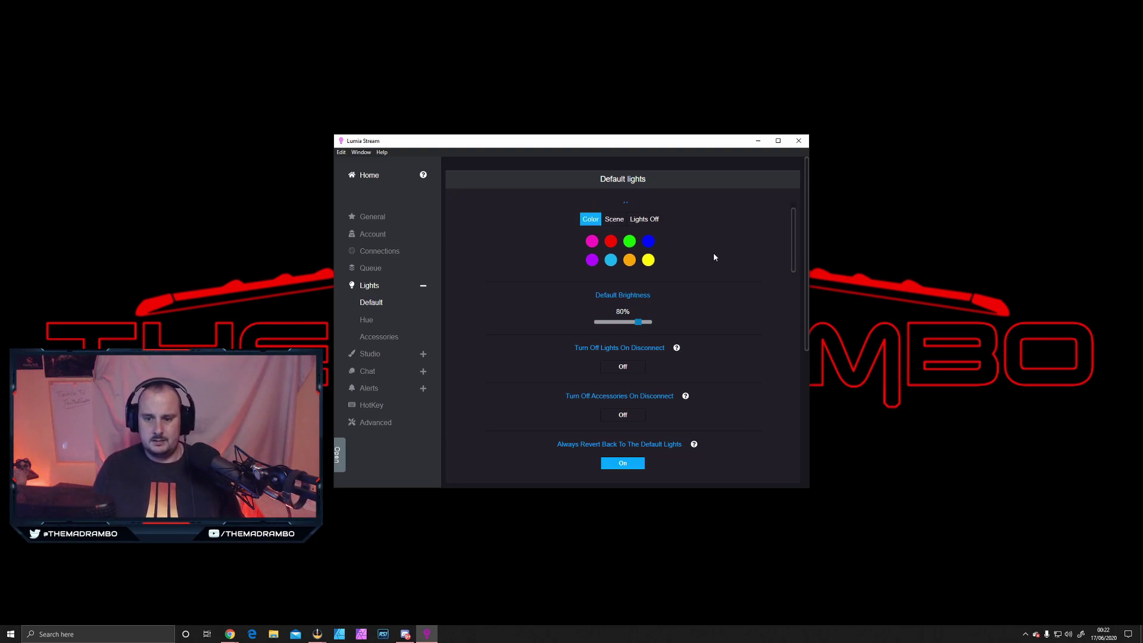
{"action": "left_click", "coordinate": [626, 222]}
{"action": "left_click", "coordinate": [646, 246]}
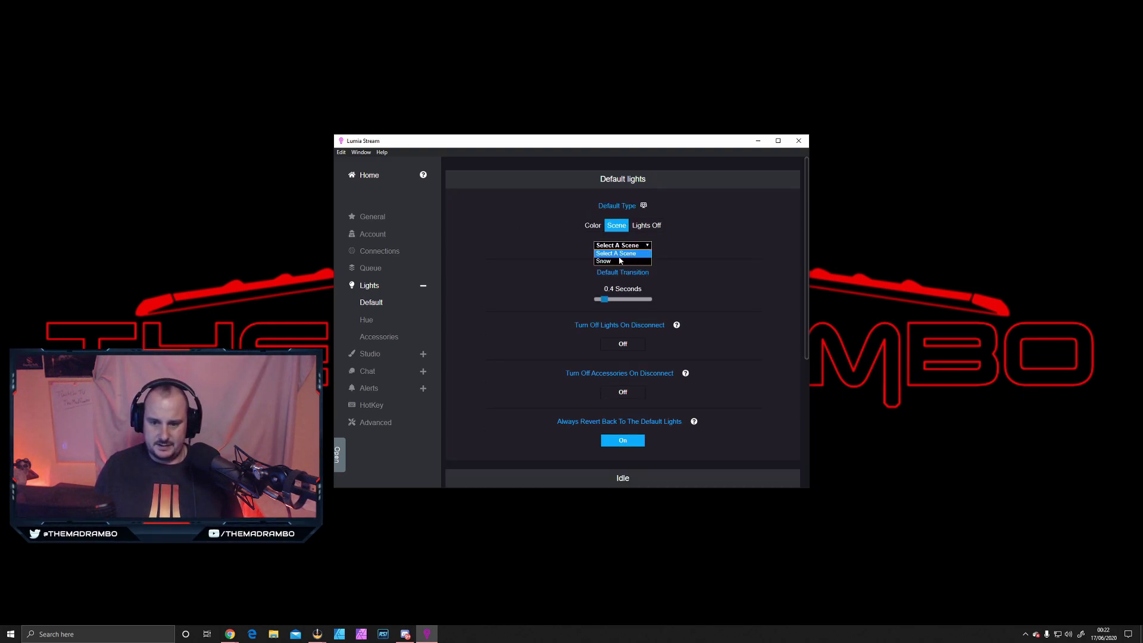
{"action": "left_click", "coordinate": [592, 226]}
{"action": "scroll", "coordinate": [628, 226], "scroll_direction": "down", "scroll_amount": 3}
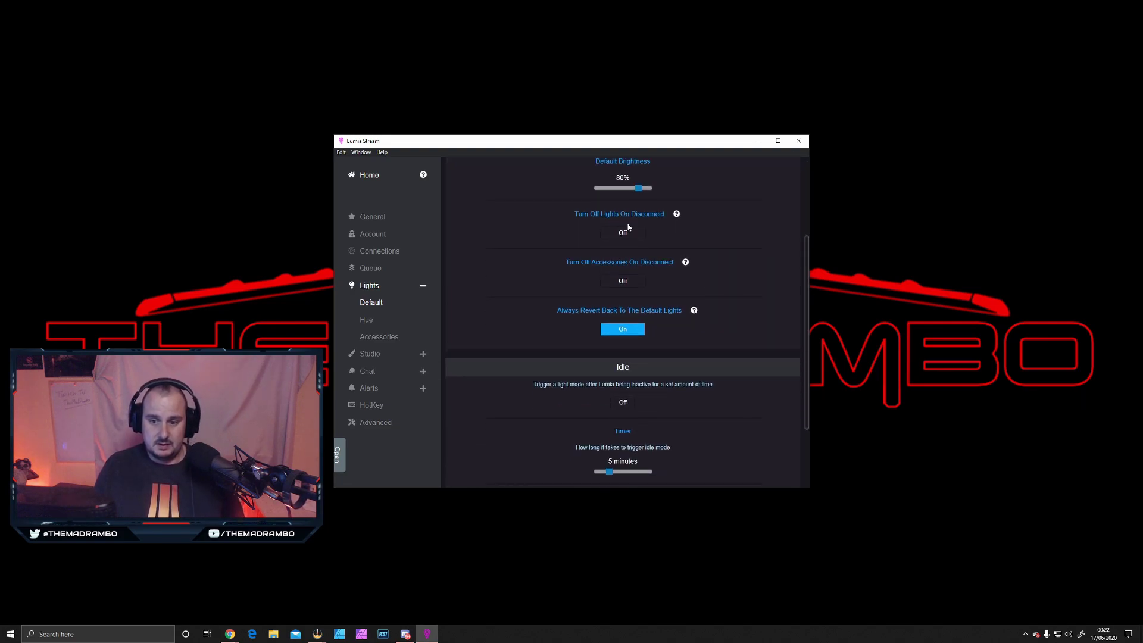
{"action": "scroll", "coordinate": [714, 229], "scroll_direction": "up", "scroll_amount": 1}
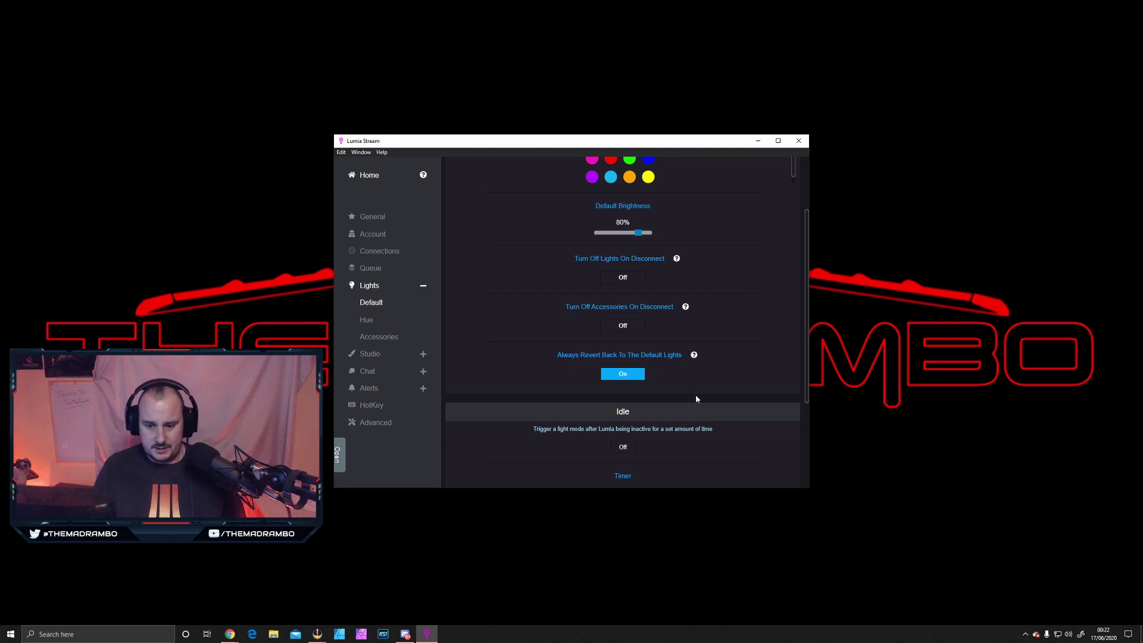
Scroll through the remaining options and go to the Hue page listing three Hue color lamps.
{"action": "scroll", "coordinate": [696, 397], "scroll_direction": "down", "scroll_amount": 2}
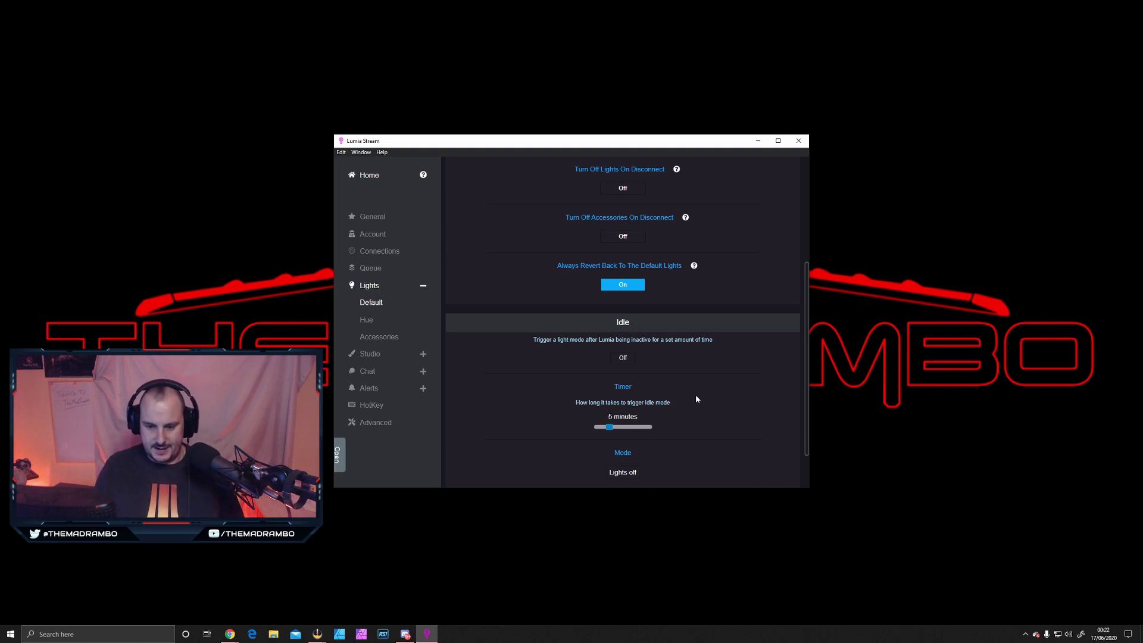
{"action": "scroll", "coordinate": [696, 398], "scroll_direction": "down", "scroll_amount": 1}
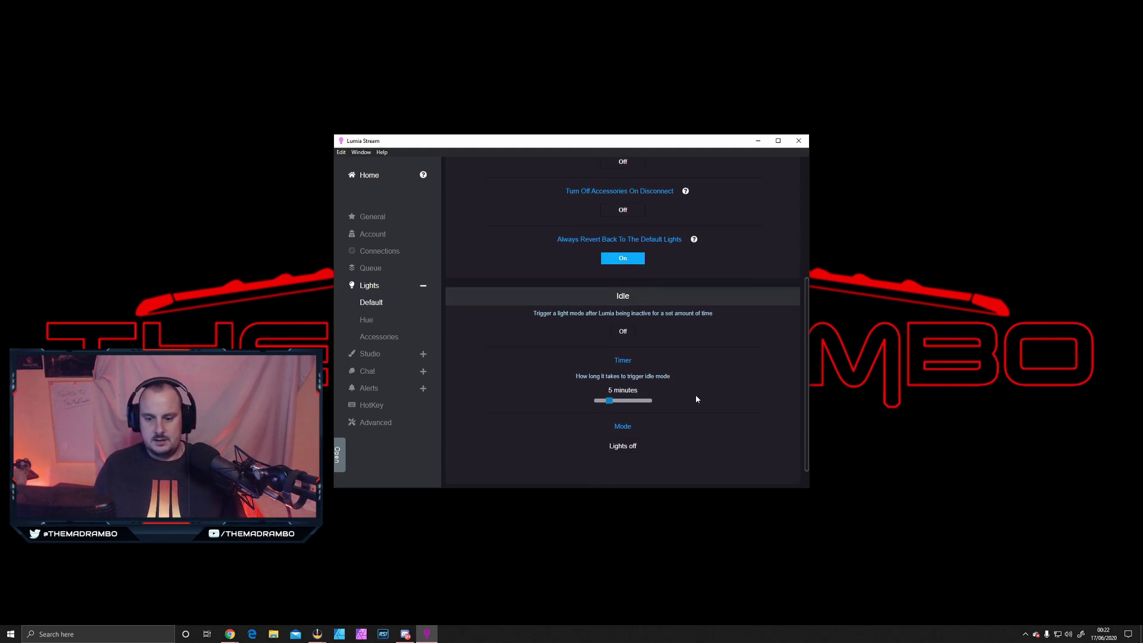
{"action": "left_click", "coordinate": [366, 319]}
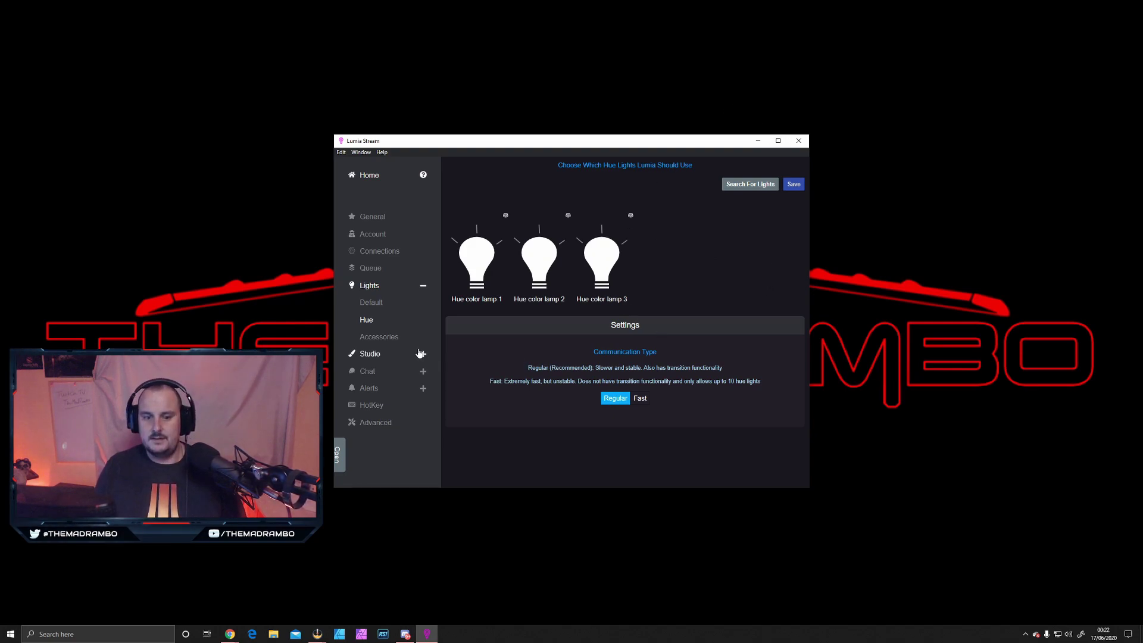
View Lights > Accessories, then review Connections for Twitch, Hue, Stream Deck, Stream Elements and TipeeeStream.
{"action": "left_click", "coordinate": [381, 339]}
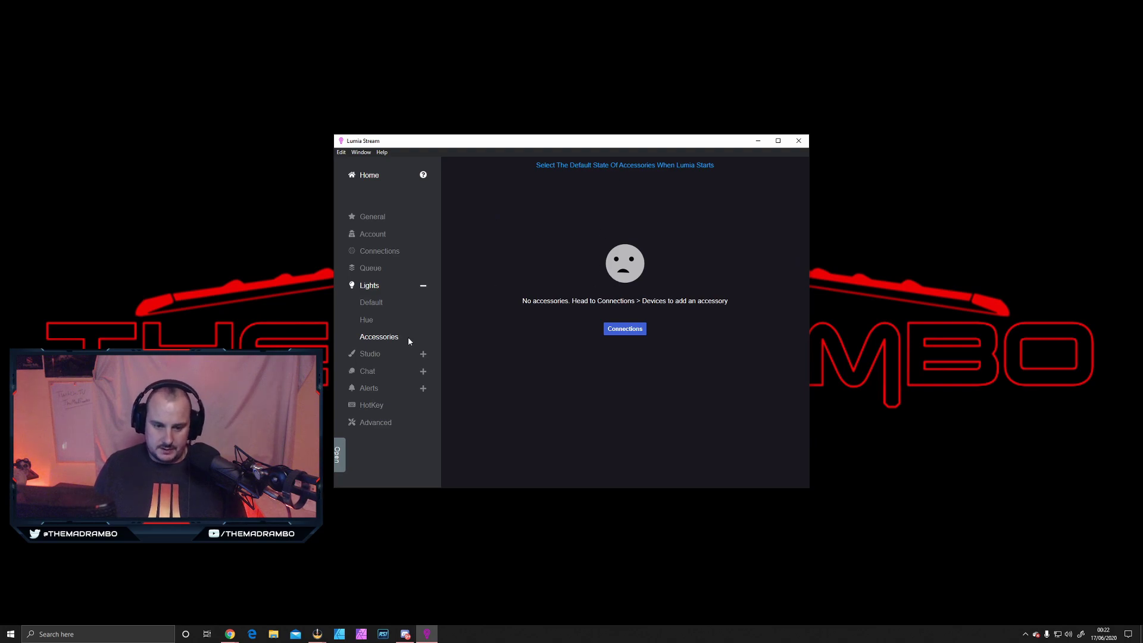
{"action": "left_click", "coordinate": [422, 285]}
{"action": "left_click", "coordinate": [391, 254]}
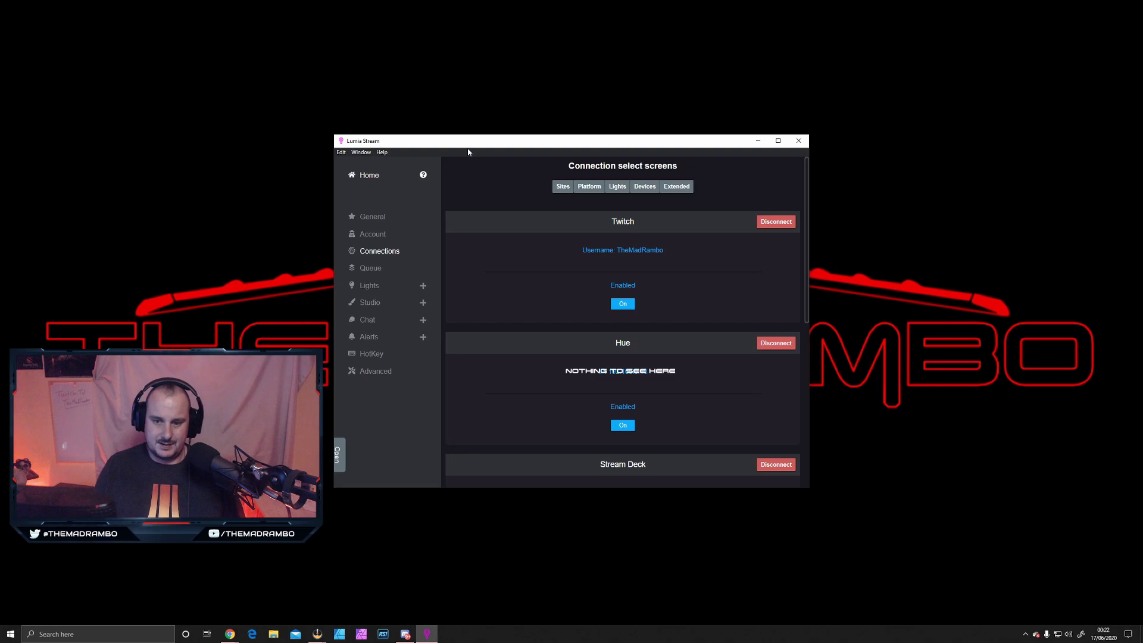
{"action": "scroll", "coordinate": [681, 339], "scroll_direction": "down", "scroll_amount": 4}
{"action": "scroll", "coordinate": [700, 381], "scroll_direction": "down", "scroll_amount": 2}
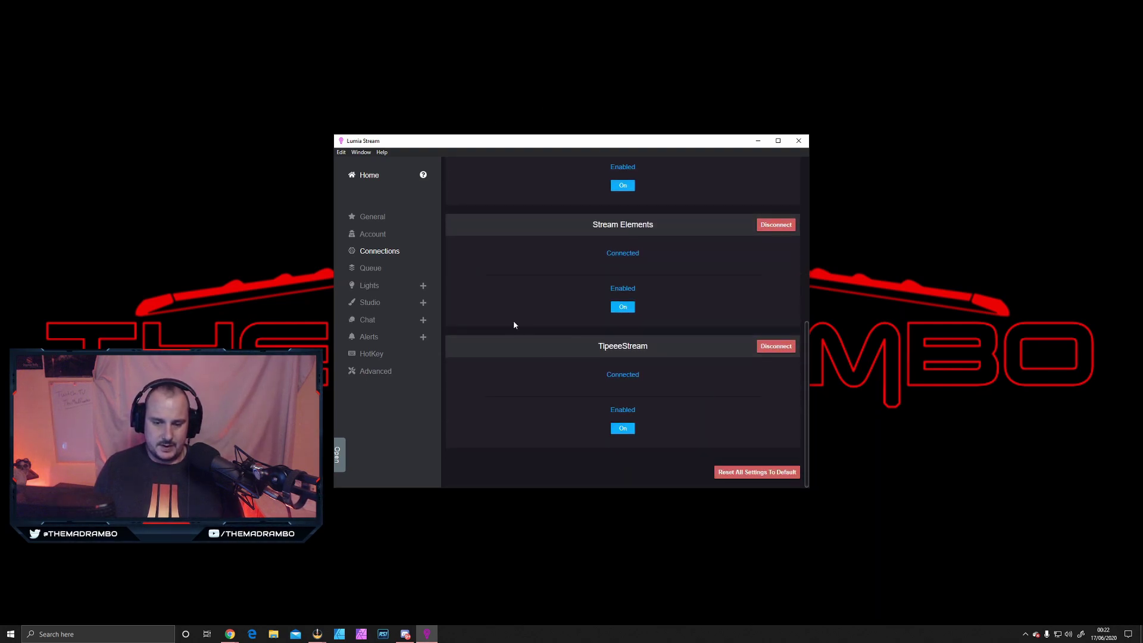
{"action": "scroll", "coordinate": [617, 372], "scroll_direction": "up", "scroll_amount": 6}
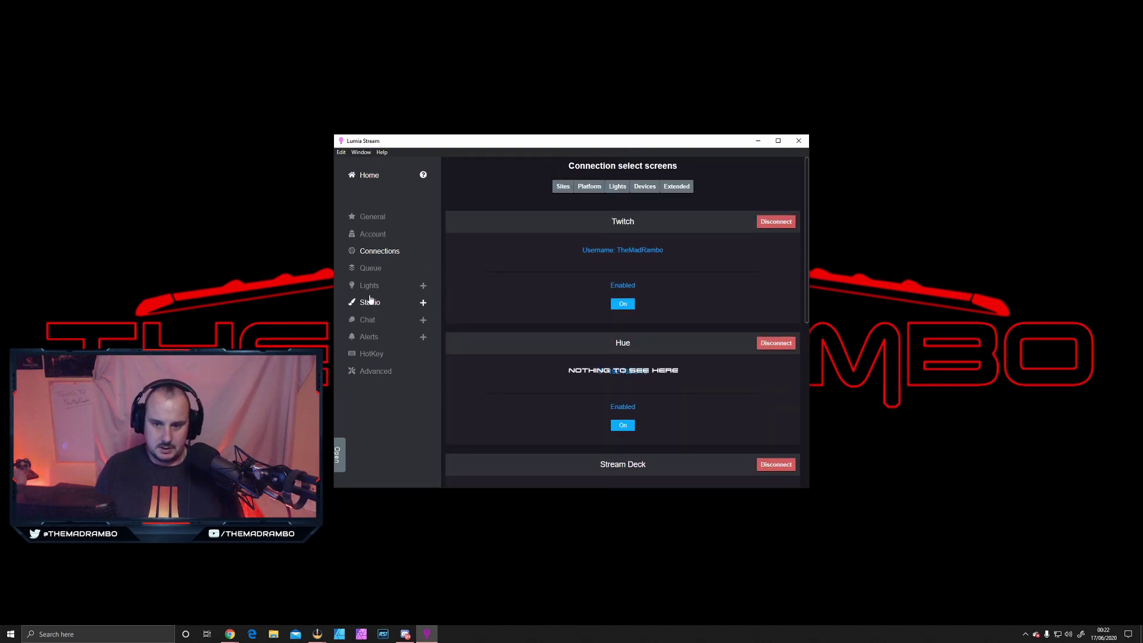
{"action": "scroll", "coordinate": [662, 322], "scroll_direction": "down", "scroll_amount": 2}
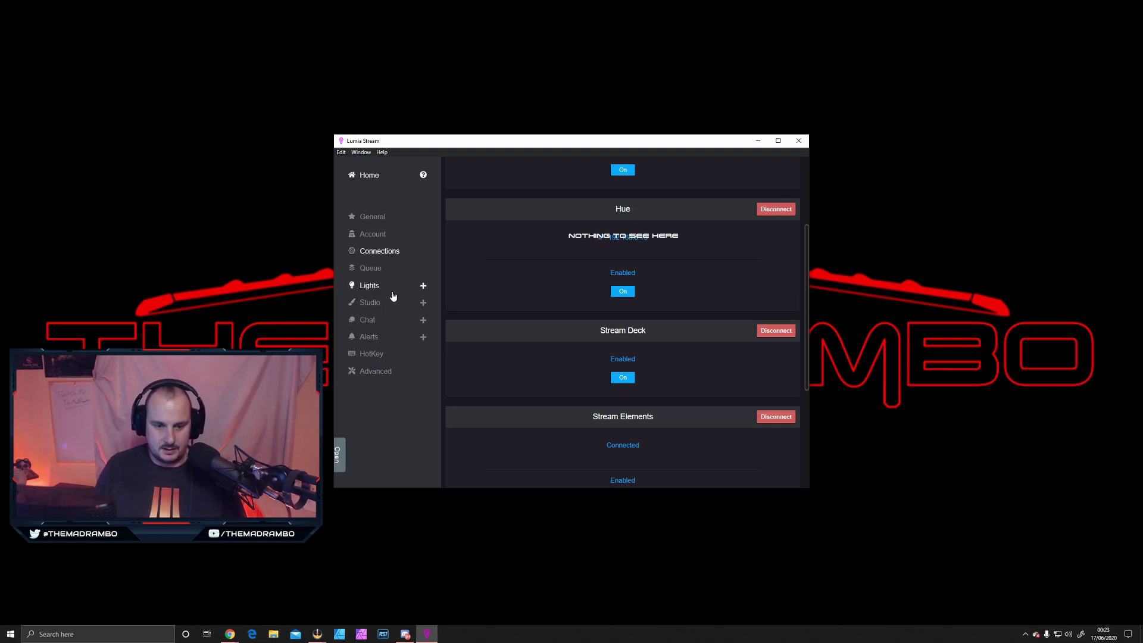
{"action": "scroll", "coordinate": [536, 319], "scroll_direction": "down", "scroll_amount": 1}
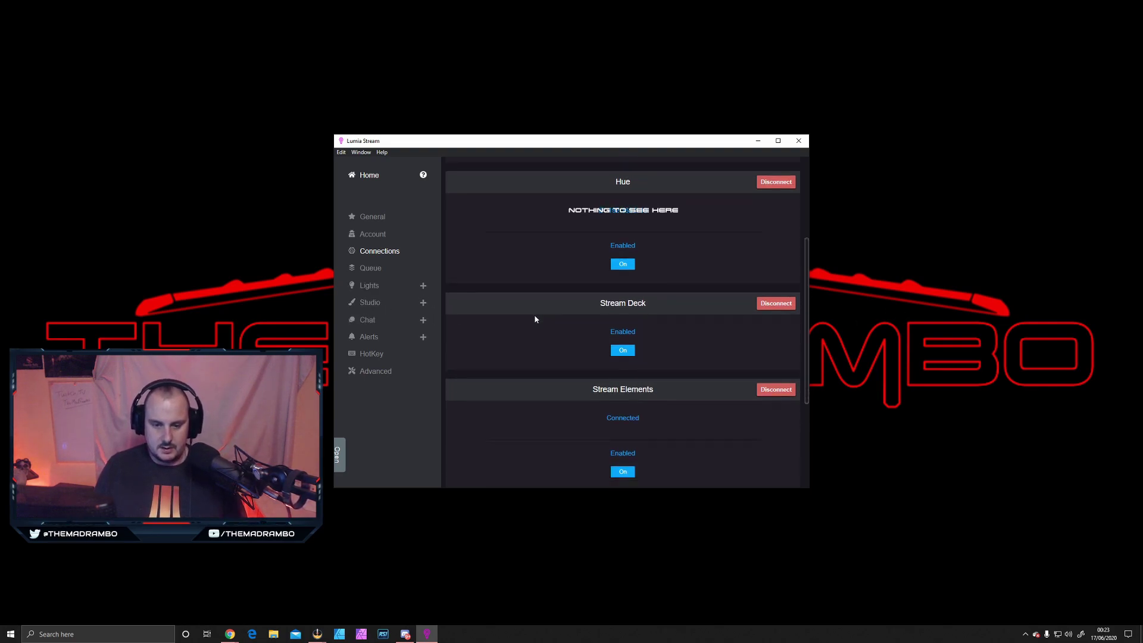
Draft a Studio scene with an orange second colour, discard it, then test the police reaction.
{"action": "left_click", "coordinate": [425, 305]}
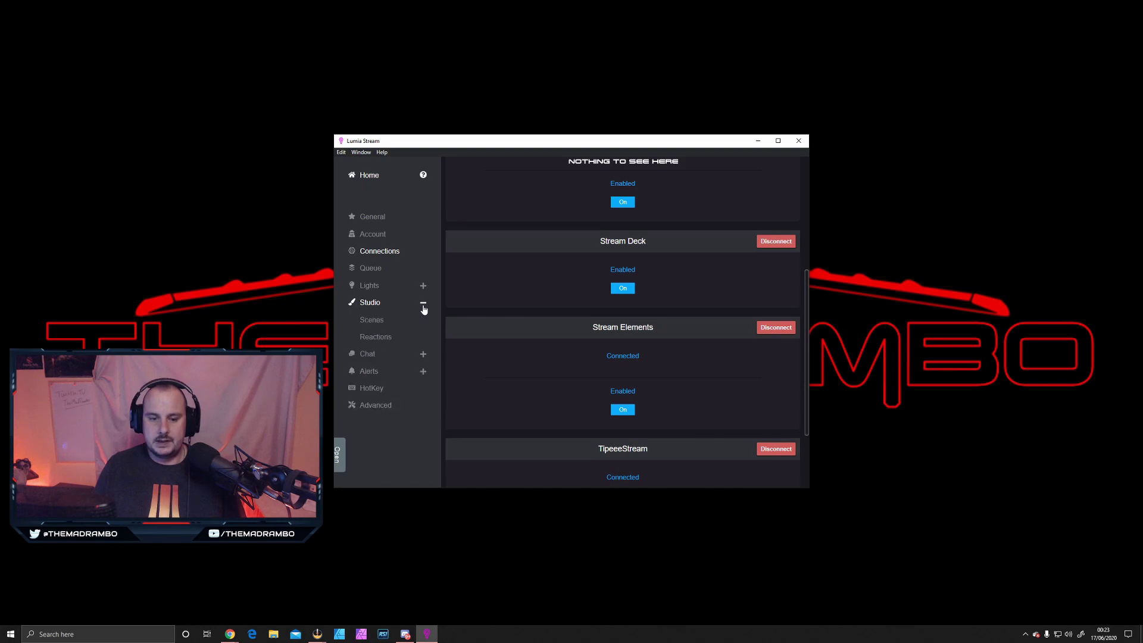
{"action": "left_click", "coordinate": [371, 324]}
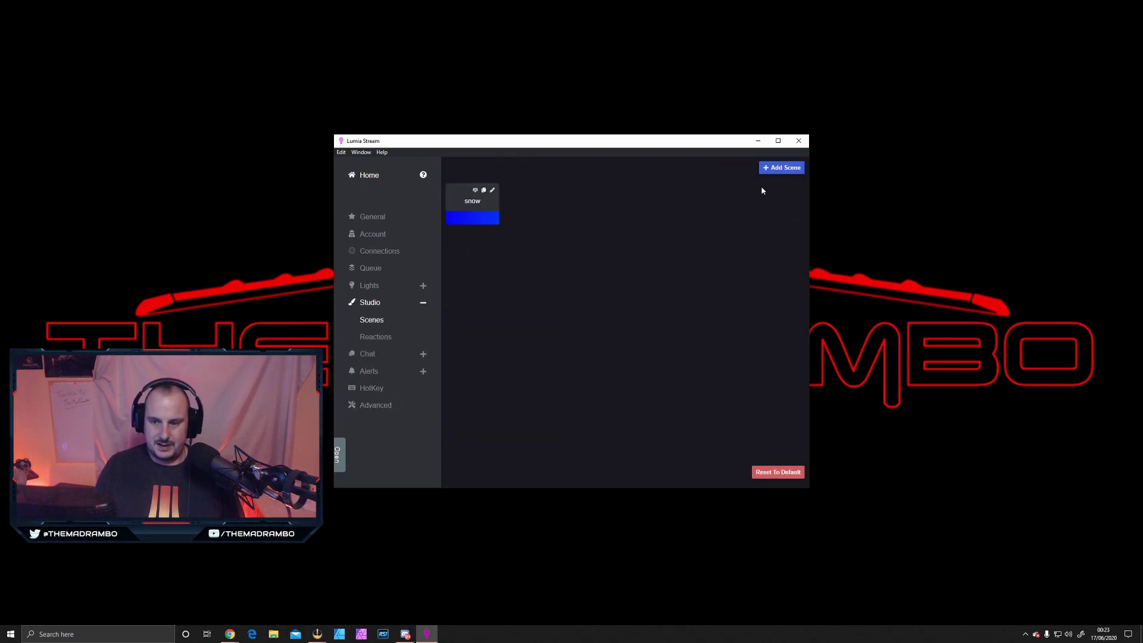
{"action": "left_click", "coordinate": [770, 168]}
{"action": "left_click", "coordinate": [481, 284]}
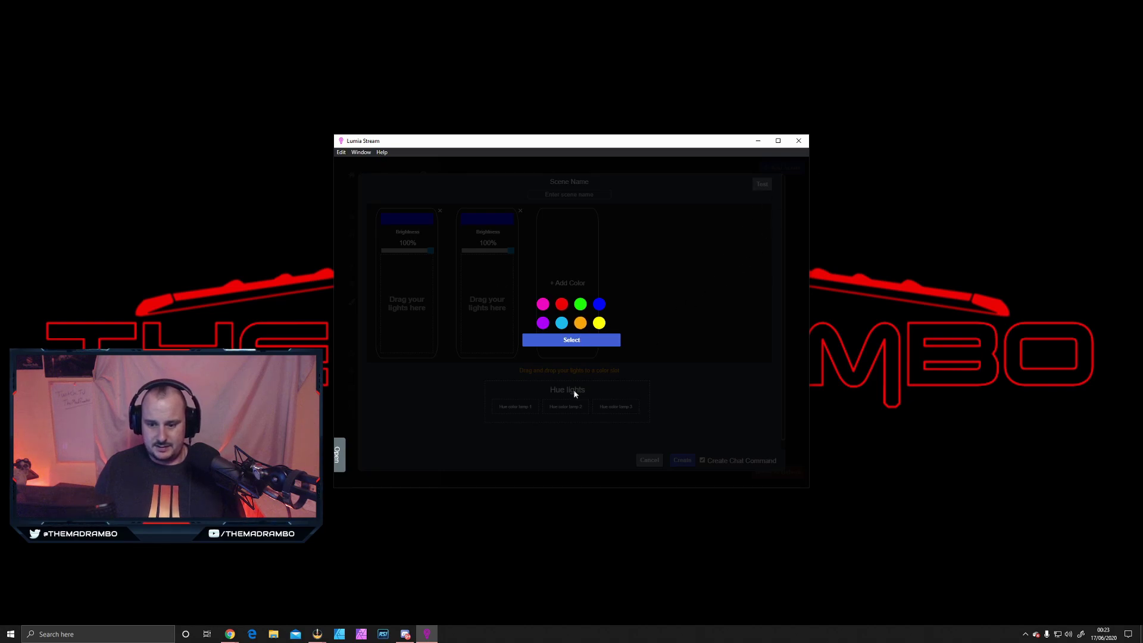
{"action": "left_click", "coordinate": [575, 343]}
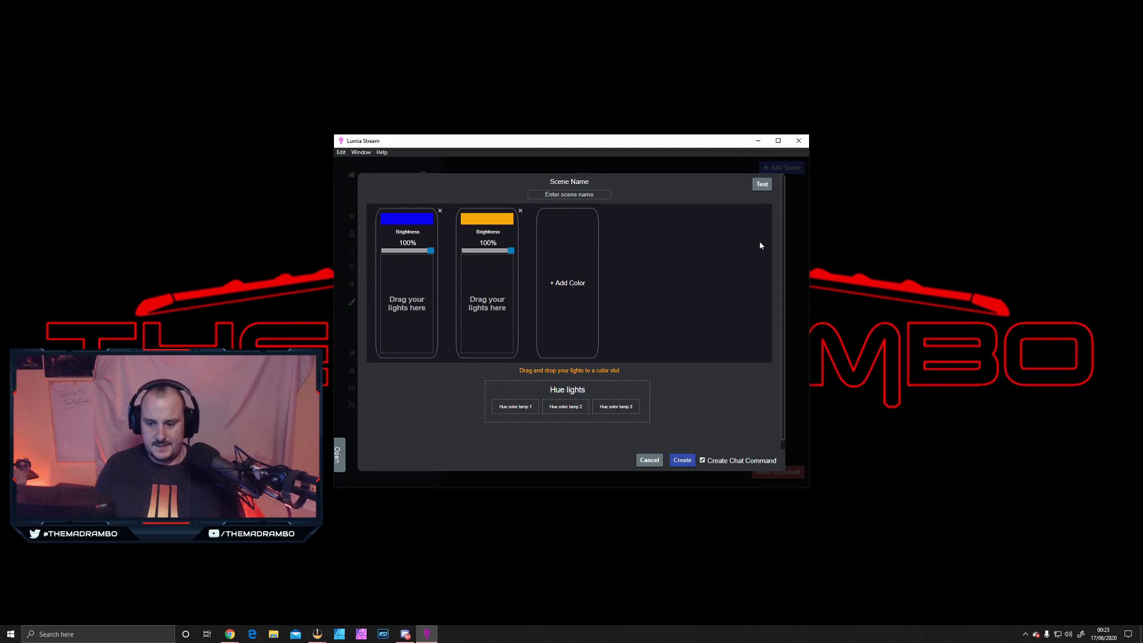
{"action": "left_click", "coordinate": [650, 459]}
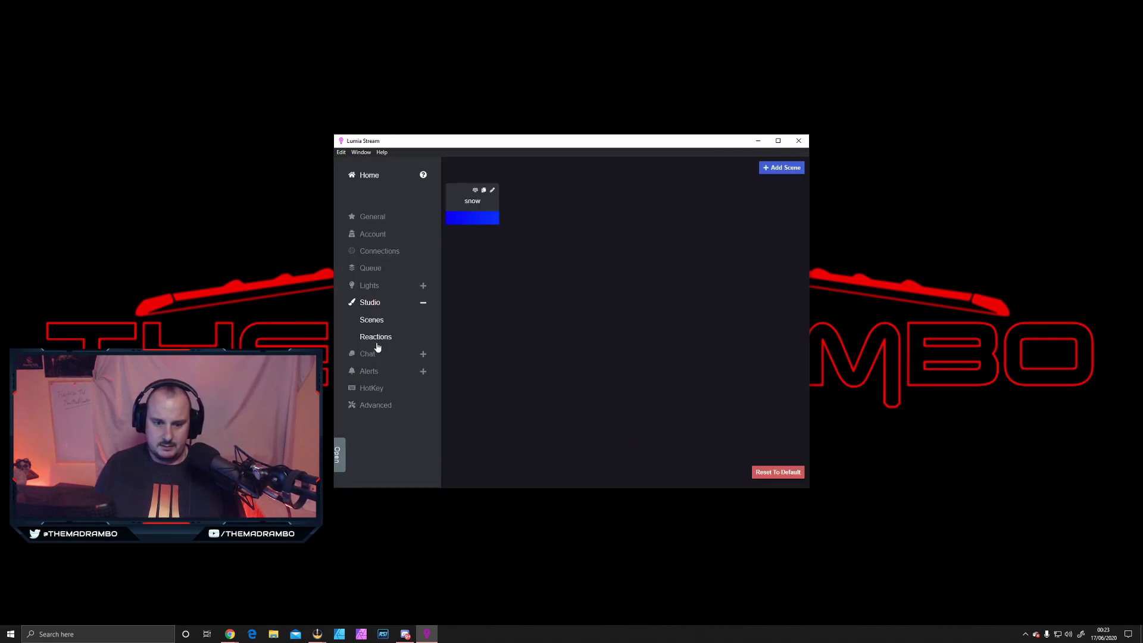
{"action": "left_click", "coordinate": [376, 338]}
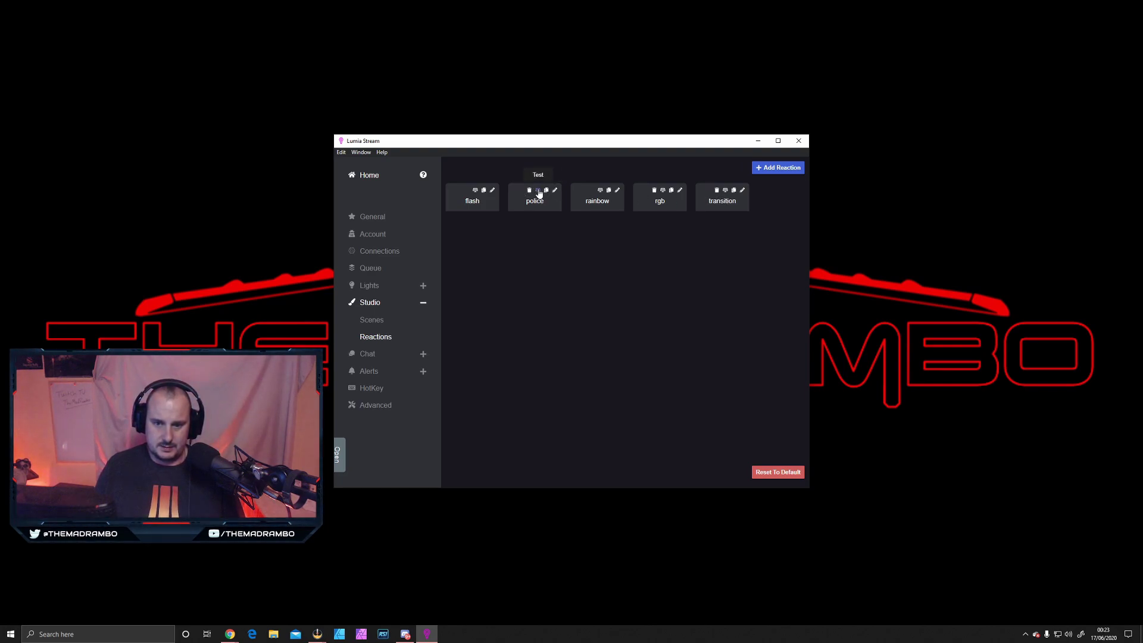
{"action": "left_click", "coordinate": [539, 192]}
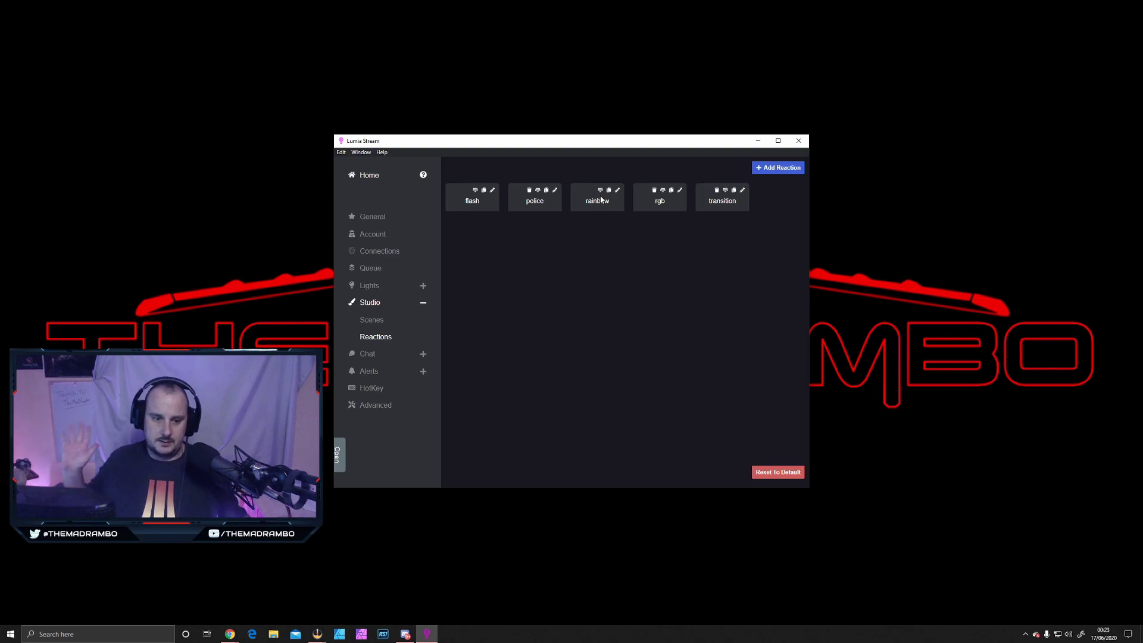
Browse the Chat settings: general, restrictions, Twitch user tiers and colour commands.
{"action": "left_click", "coordinate": [422, 356]}
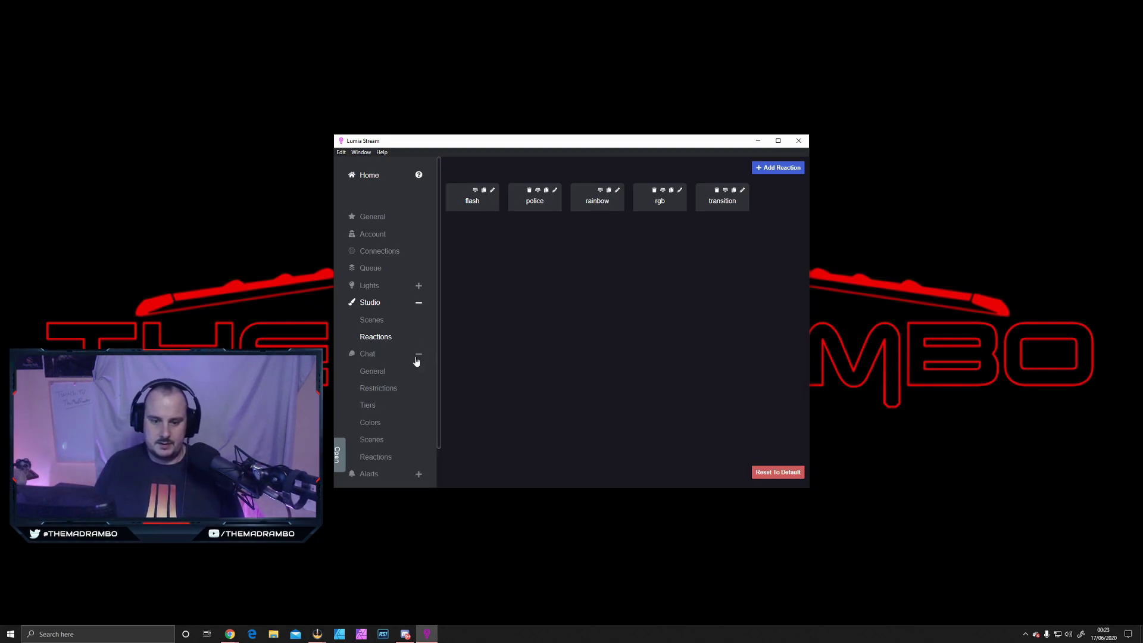
{"action": "left_click", "coordinate": [373, 372]}
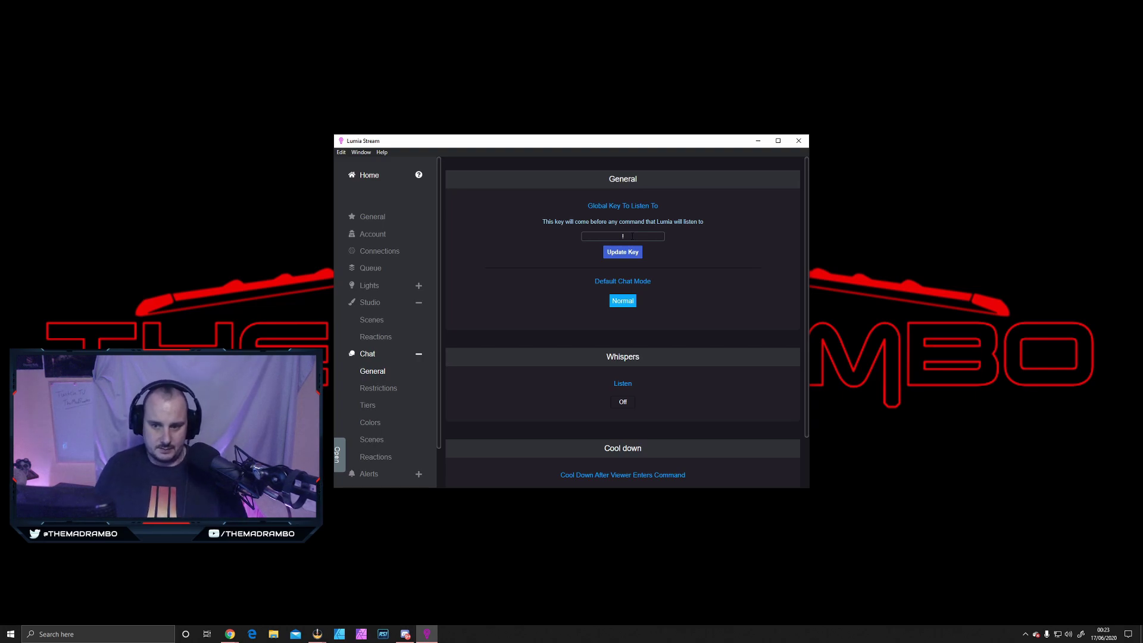
{"action": "scroll", "coordinate": [693, 328], "scroll_direction": "down", "scroll_amount": 1}
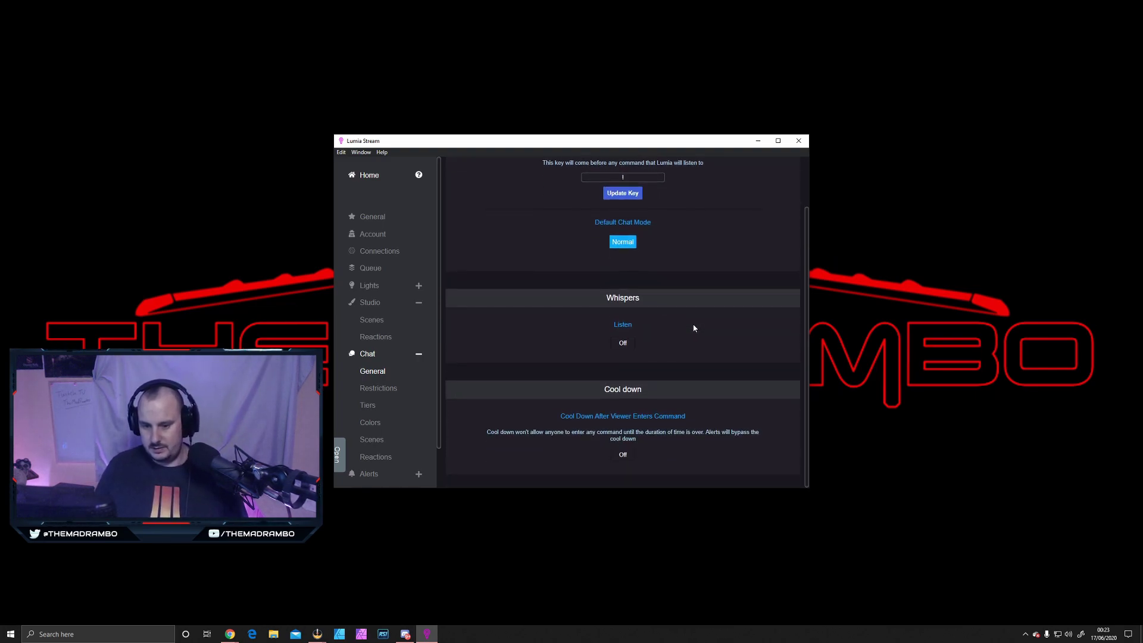
{"action": "scroll", "coordinate": [694, 328], "scroll_direction": "up", "scroll_amount": 1}
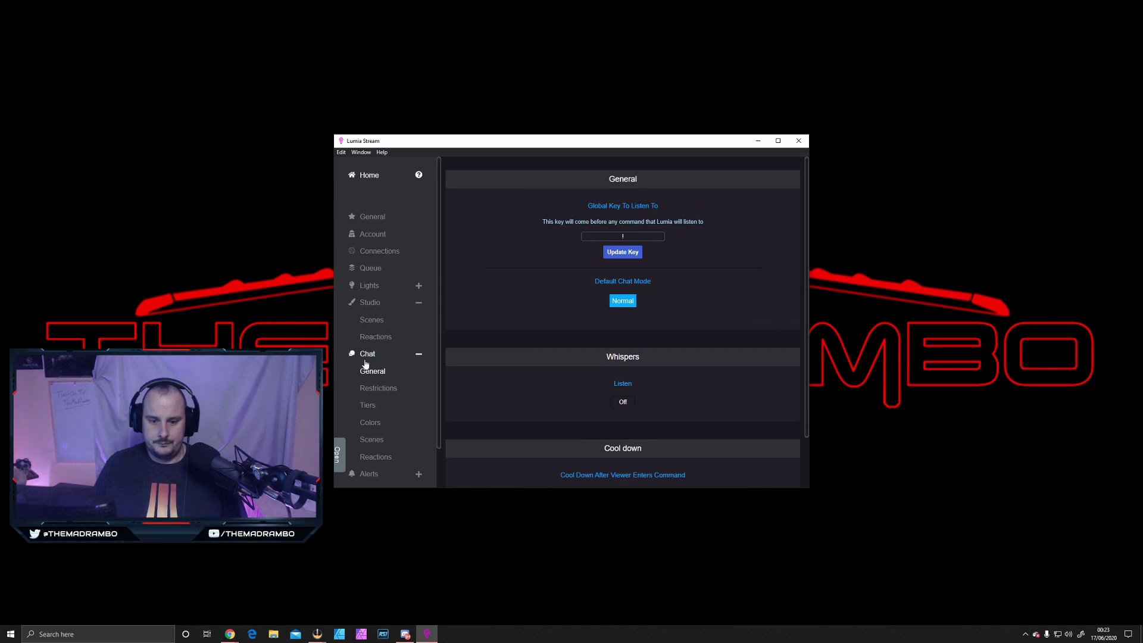
{"action": "left_click", "coordinate": [384, 389]}
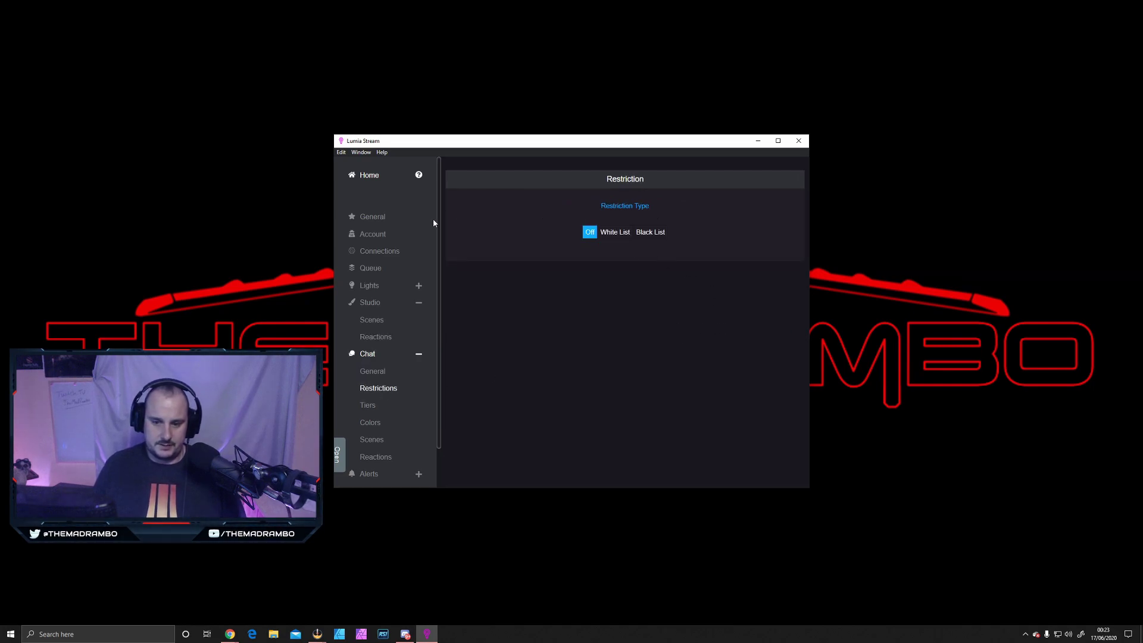
{"action": "left_click", "coordinate": [380, 405]}
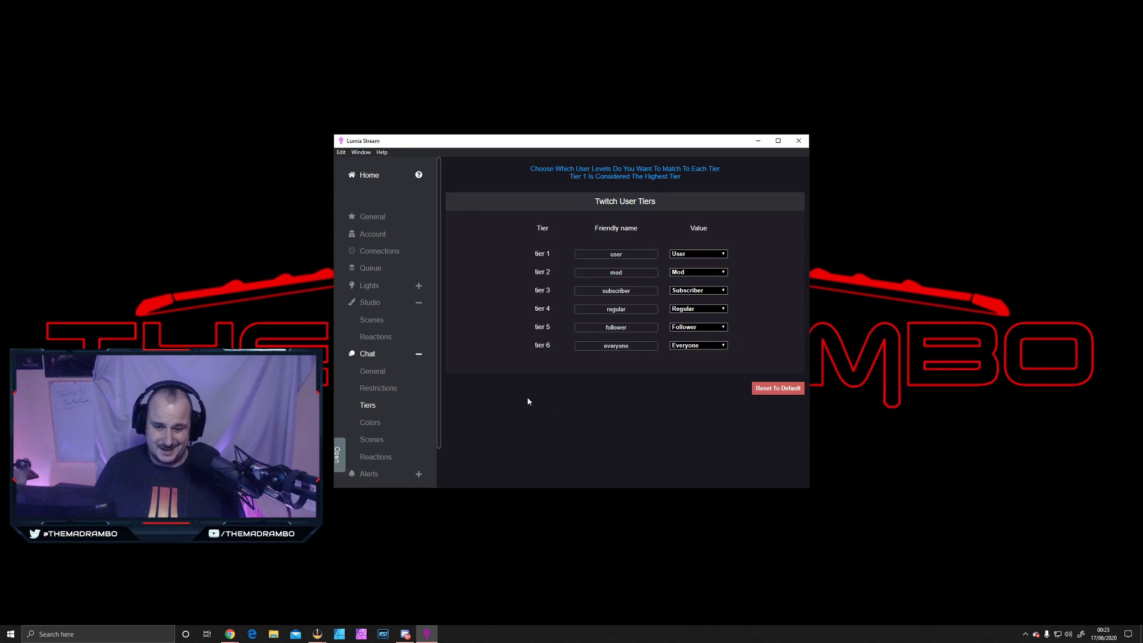
{"action": "left_click", "coordinate": [374, 423]}
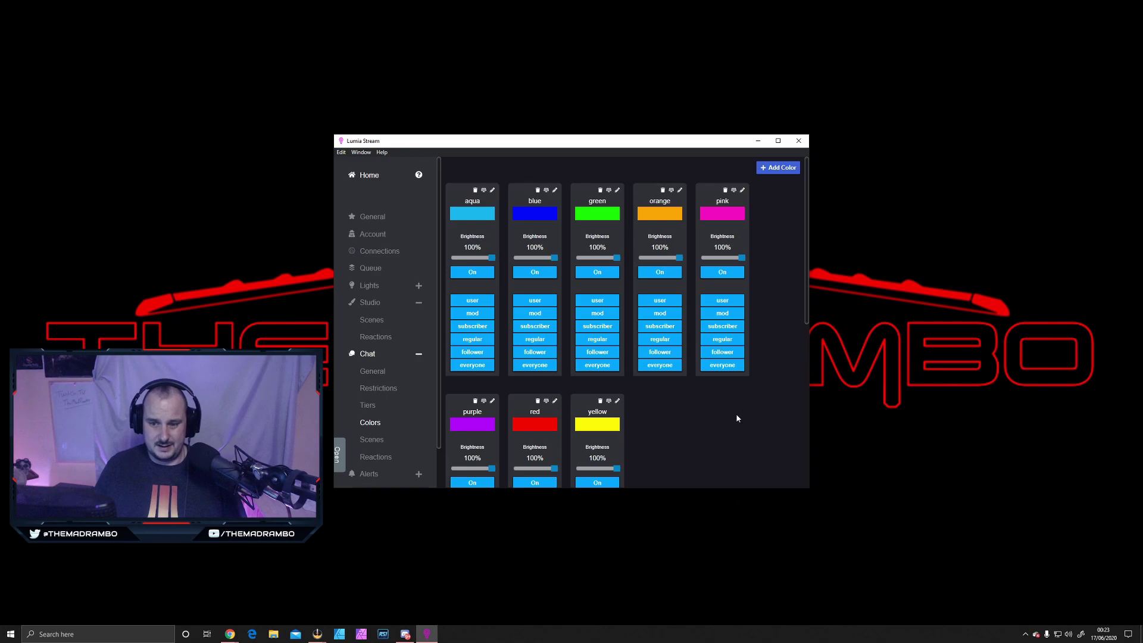
{"action": "scroll", "coordinate": [737, 418], "scroll_direction": "down", "scroll_amount": 2}
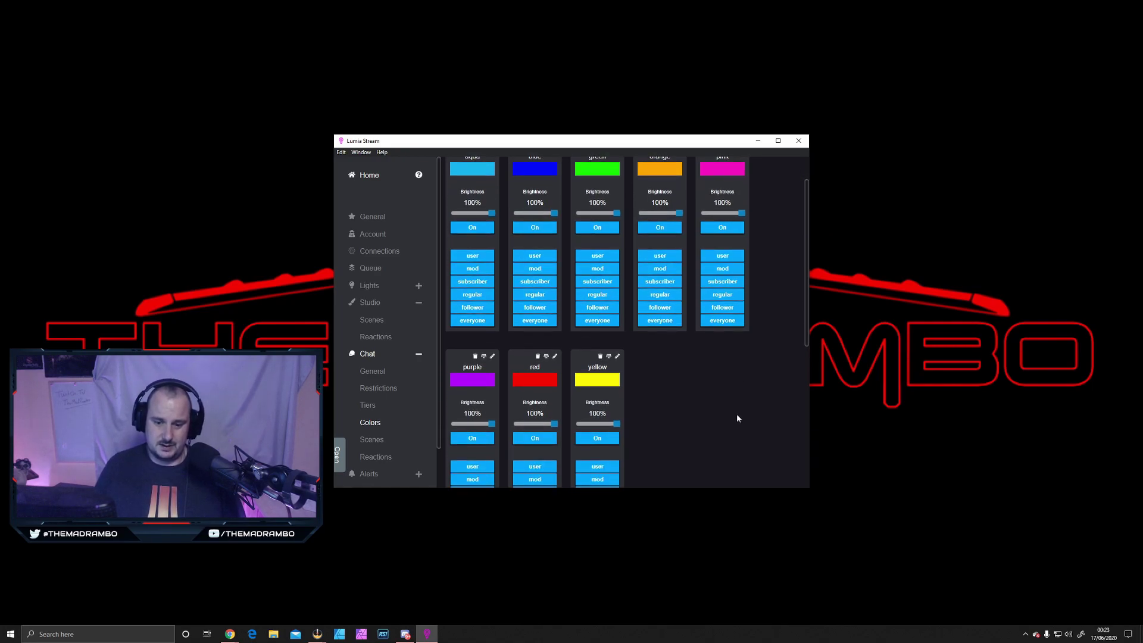
View Chat scenes and the flash, police and rgb reactions, then expand Alerts.
{"action": "left_click", "coordinate": [371, 439]}
{"action": "scroll", "coordinate": [634, 369], "scroll_direction": "down", "scroll_amount": 2}
{"action": "left_click", "coordinate": [376, 457]}
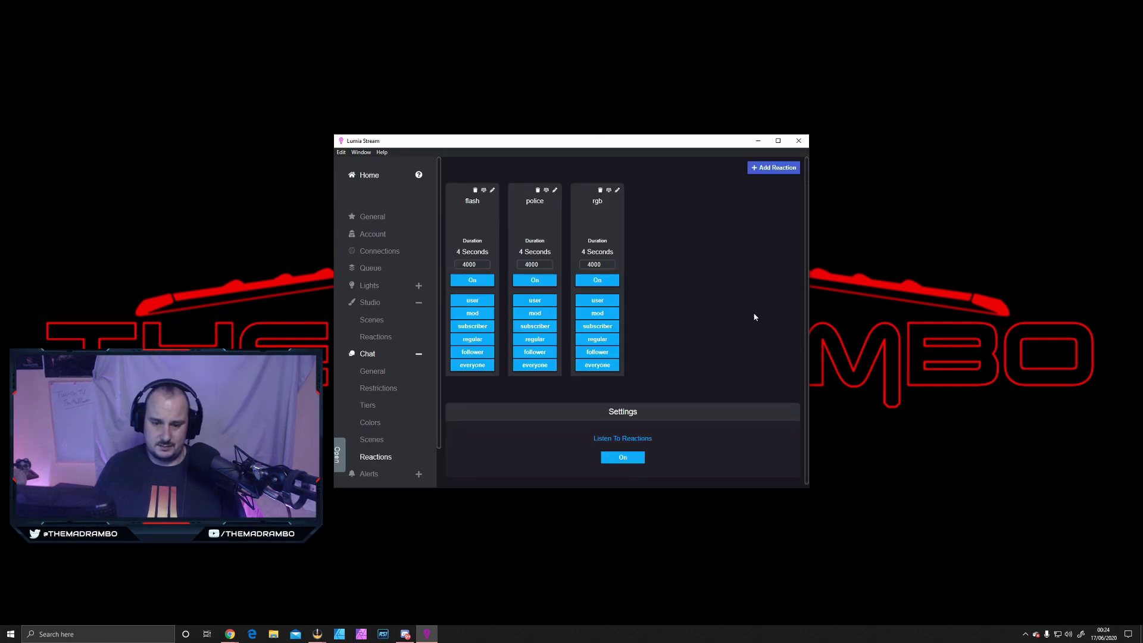
{"action": "scroll", "coordinate": [673, 308], "scroll_direction": "down", "scroll_amount": 1}
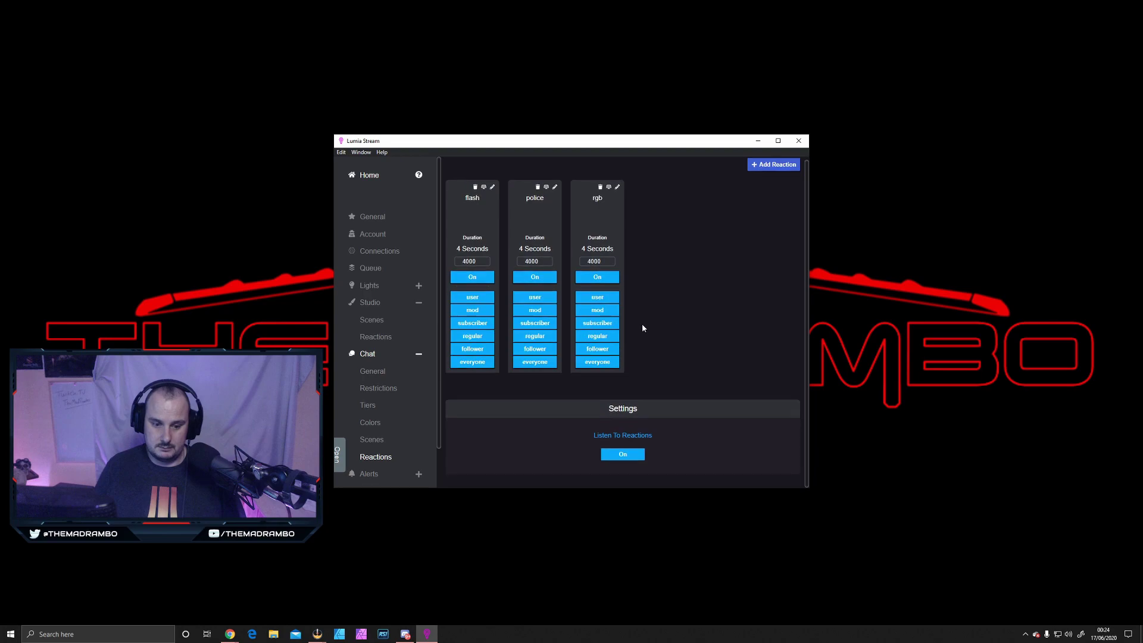
{"action": "left_click", "coordinate": [419, 474]}
{"action": "scroll", "coordinate": [412, 388], "scroll_direction": "down", "scroll_amount": 3}
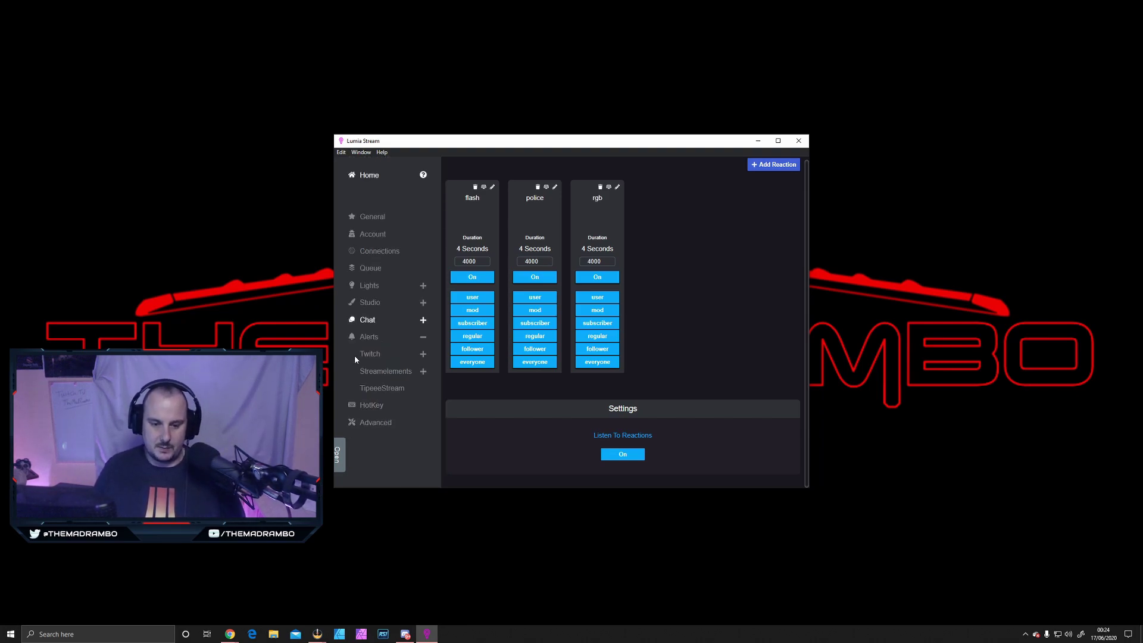
Expand the Twitch alerts and review Followers, keeping Reaction as its alert type.
{"action": "left_click", "coordinate": [423, 353]}
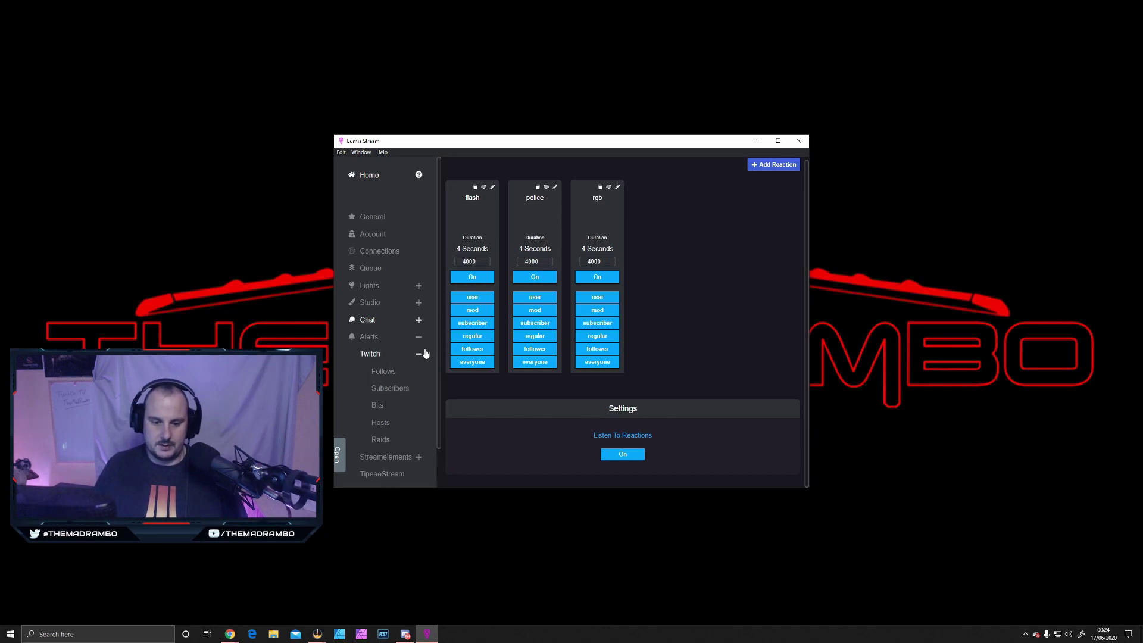
{"action": "left_click", "coordinate": [388, 372]}
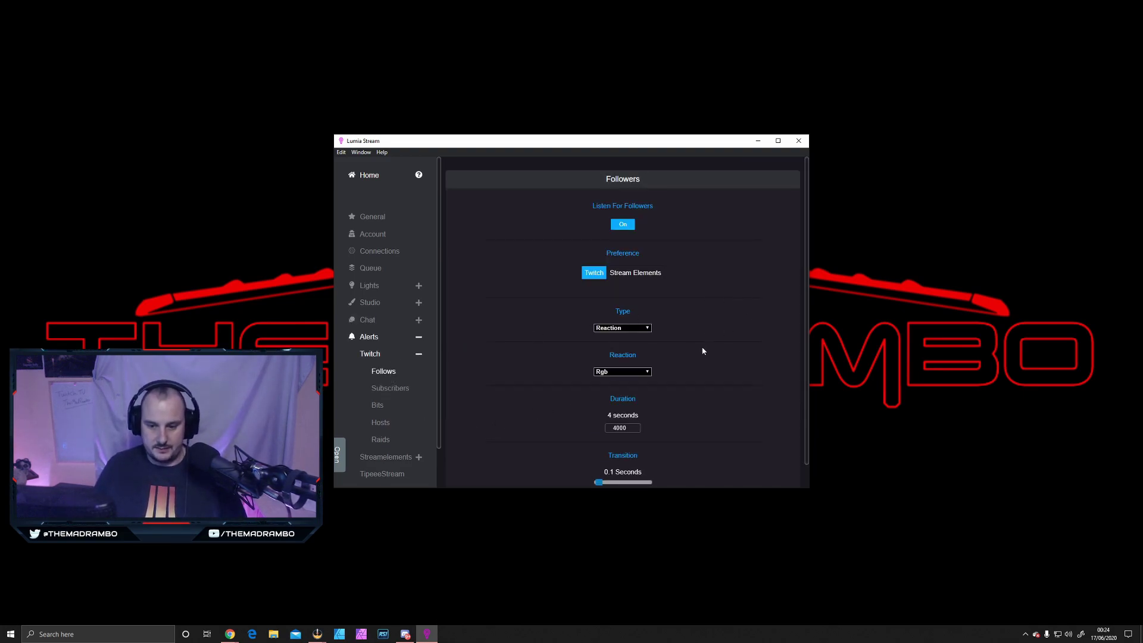
{"action": "scroll", "coordinate": [733, 343], "scroll_direction": "down", "scroll_amount": 1}
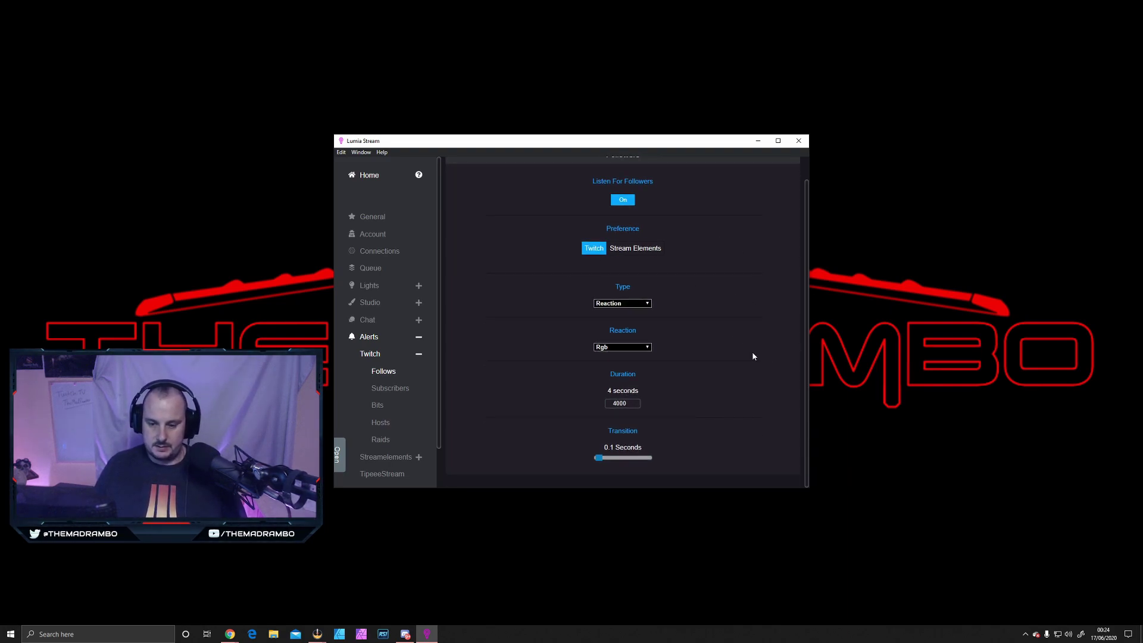
{"action": "left_click", "coordinate": [637, 307]}
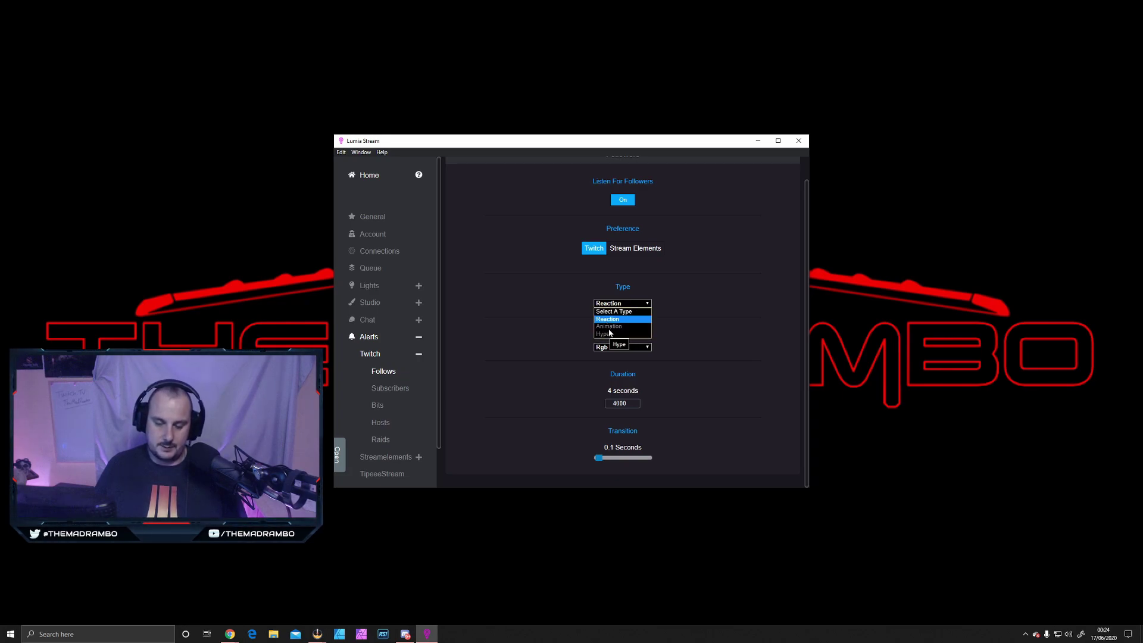
{"action": "left_click", "coordinate": [688, 303]}
{"action": "left_click", "coordinate": [645, 349]}
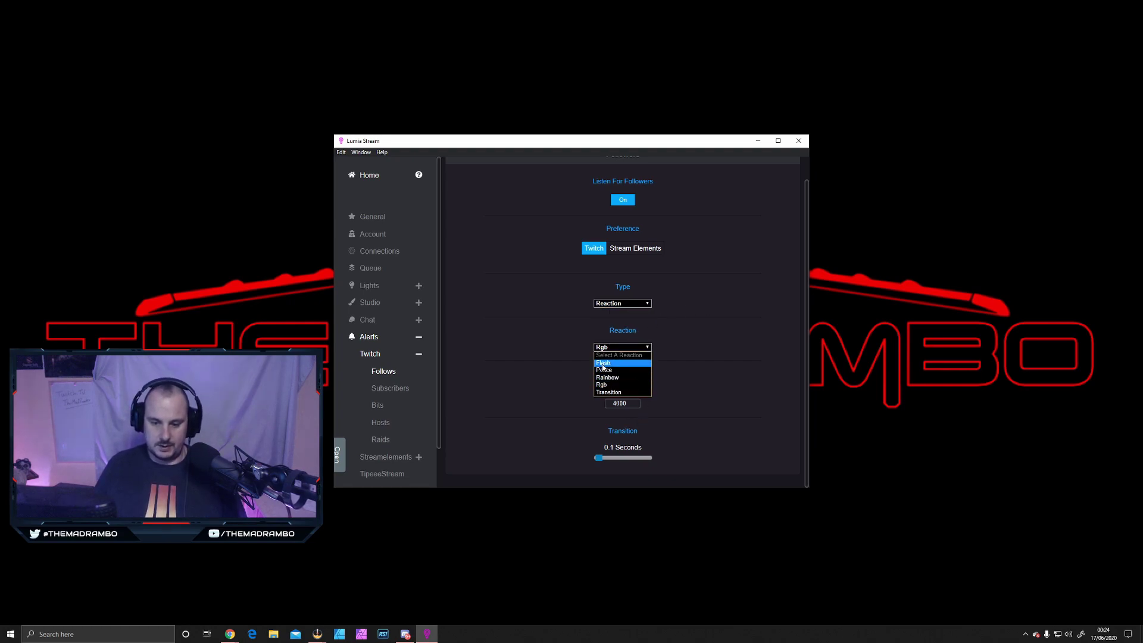
Review the Subscribers, Bits, Hosts and Raids Twitch alert settings in turn.
{"action": "left_click", "coordinate": [390, 387]}
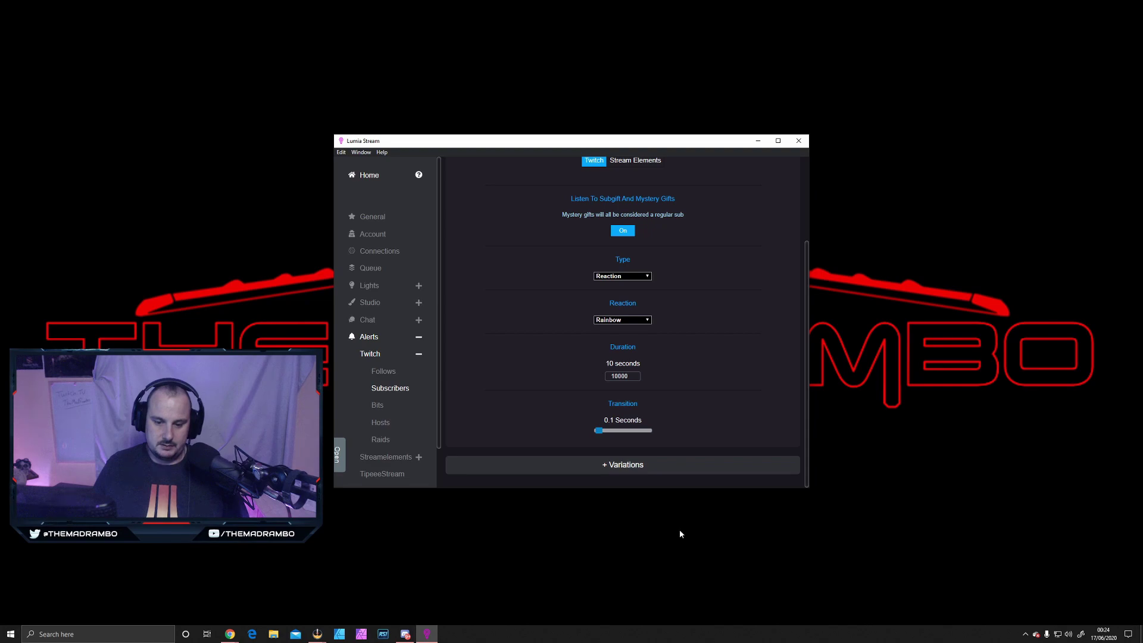
{"action": "left_click", "coordinate": [383, 371]}
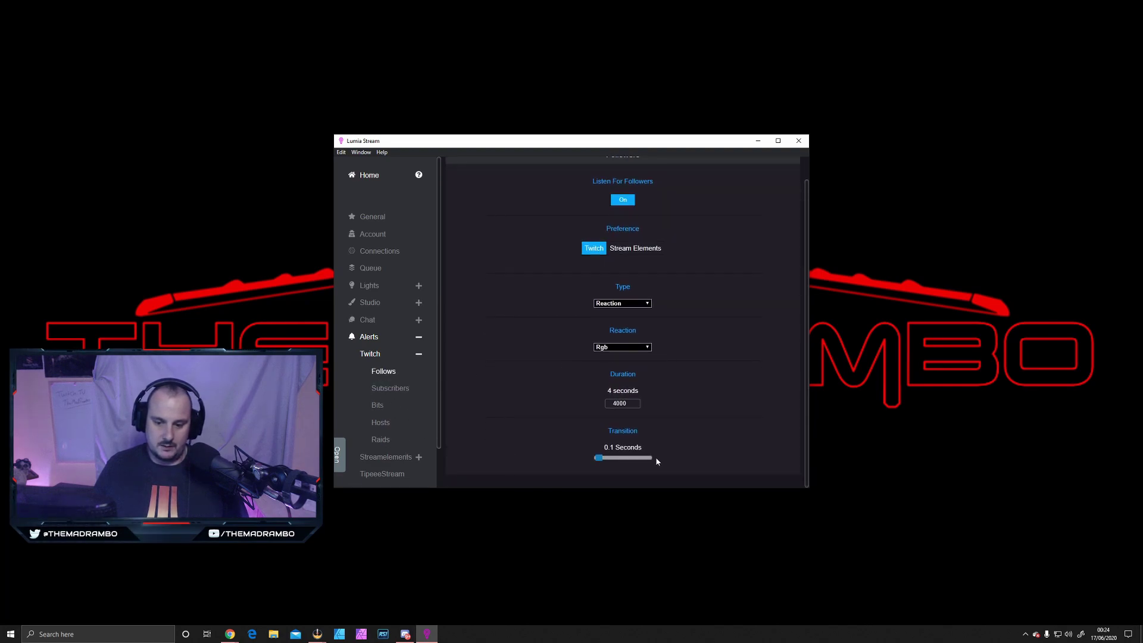
{"action": "left_click", "coordinate": [393, 388]}
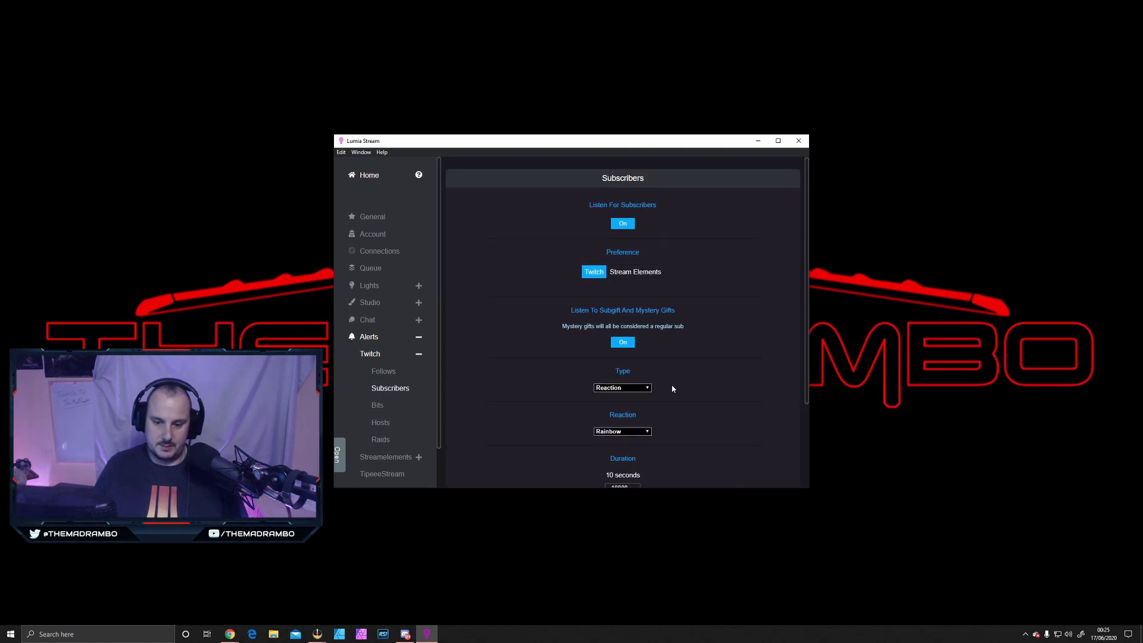
{"action": "scroll", "coordinate": [619, 381], "scroll_direction": "down", "scroll_amount": 3}
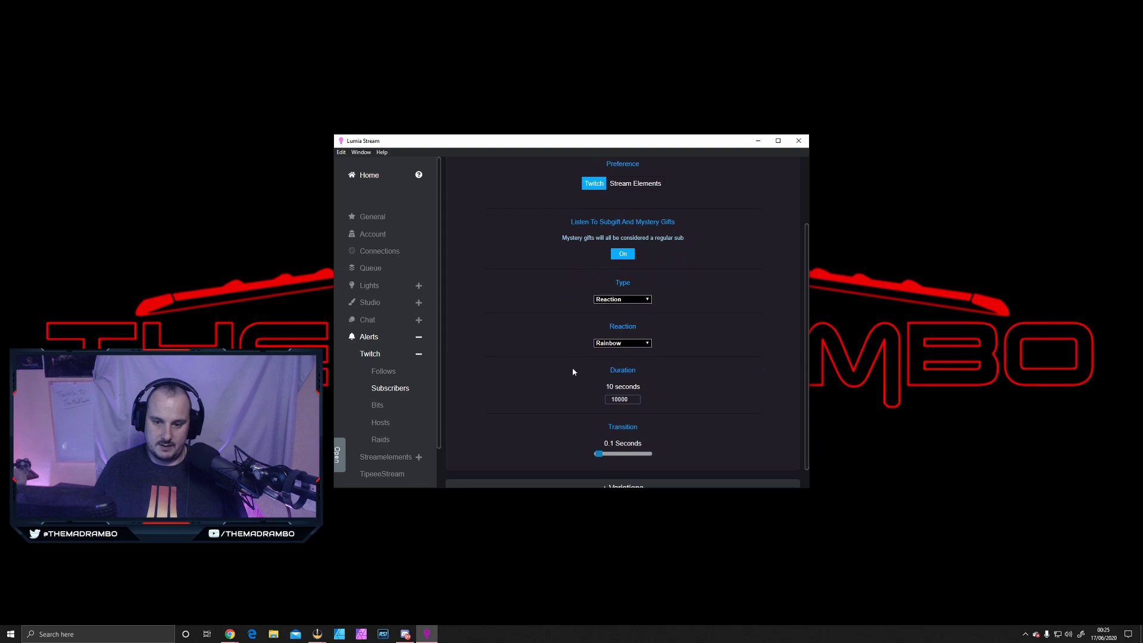
{"action": "left_click", "coordinate": [377, 405]}
{"action": "scroll", "coordinate": [665, 376], "scroll_direction": "down", "scroll_amount": 3}
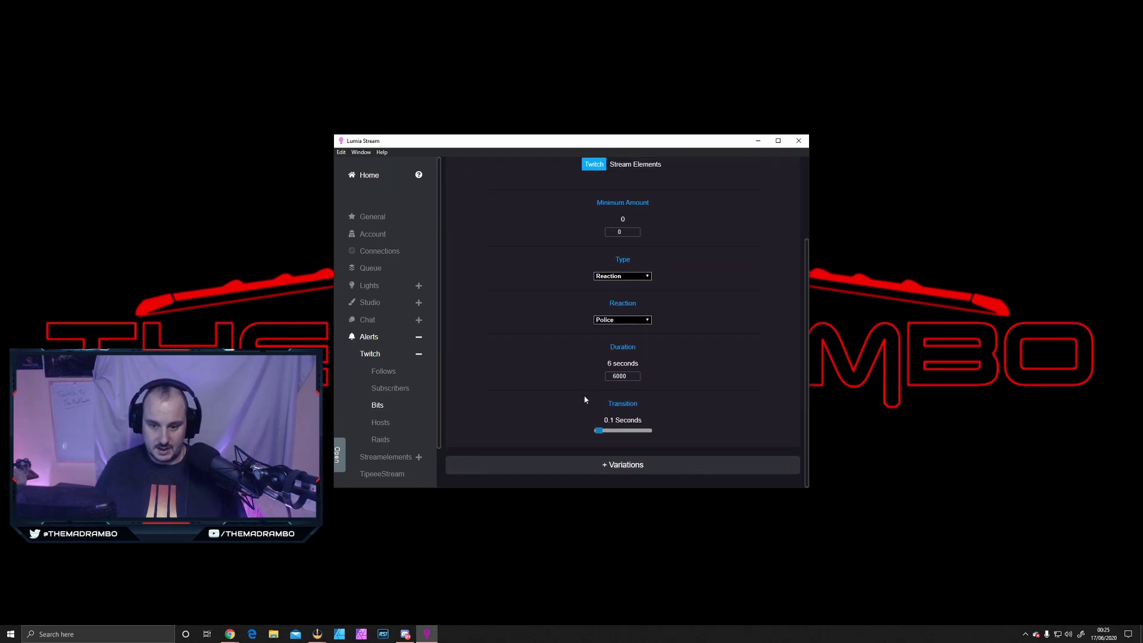
{"action": "left_click", "coordinate": [380, 422]}
{"action": "scroll", "coordinate": [675, 387], "scroll_direction": "down", "scroll_amount": 3}
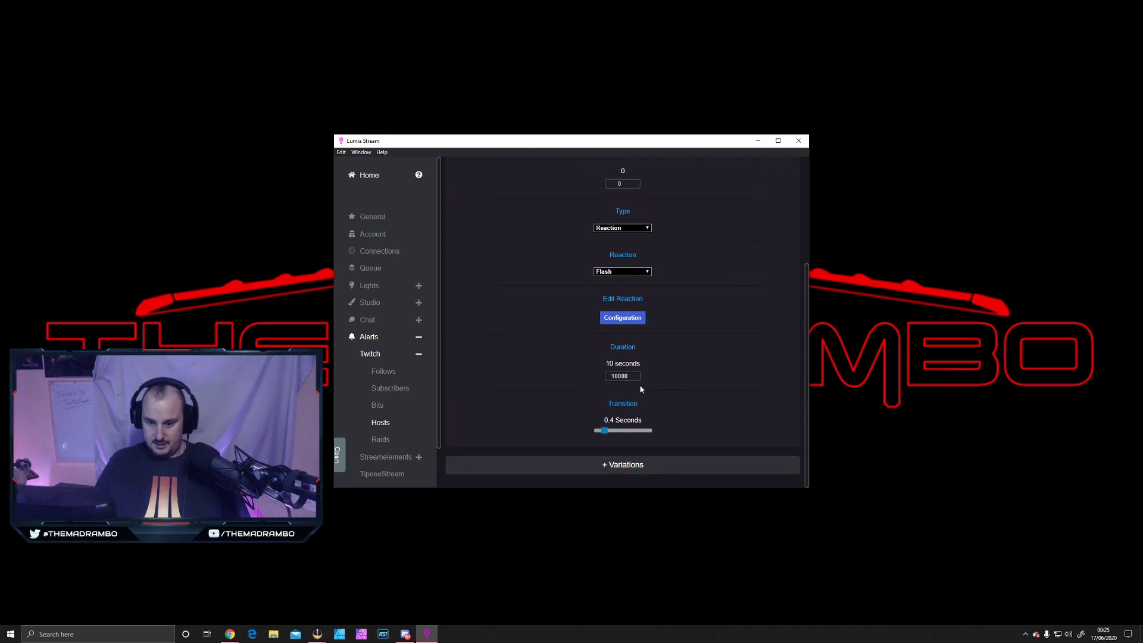
{"action": "left_click", "coordinate": [381, 439]}
Bring up the Streamelements Donations alert, set to Rgb reaction for 7 seconds.
{"action": "scroll", "coordinate": [724, 362], "scroll_direction": "down", "scroll_amount": 3}
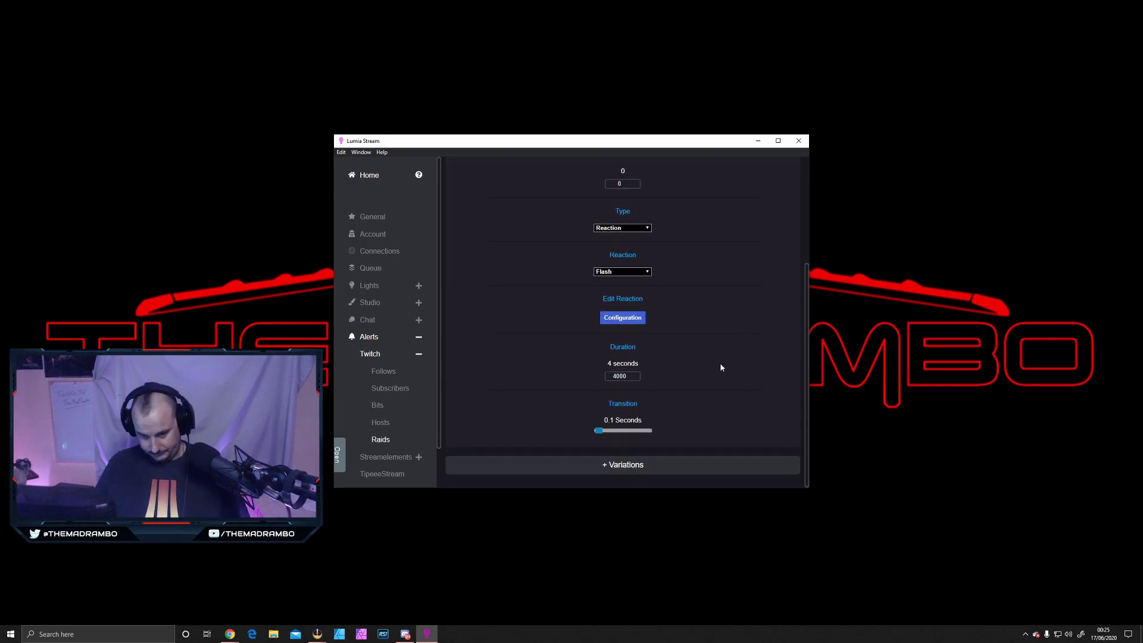
{"action": "scroll", "coordinate": [415, 422], "scroll_direction": "down", "scroll_amount": 1}
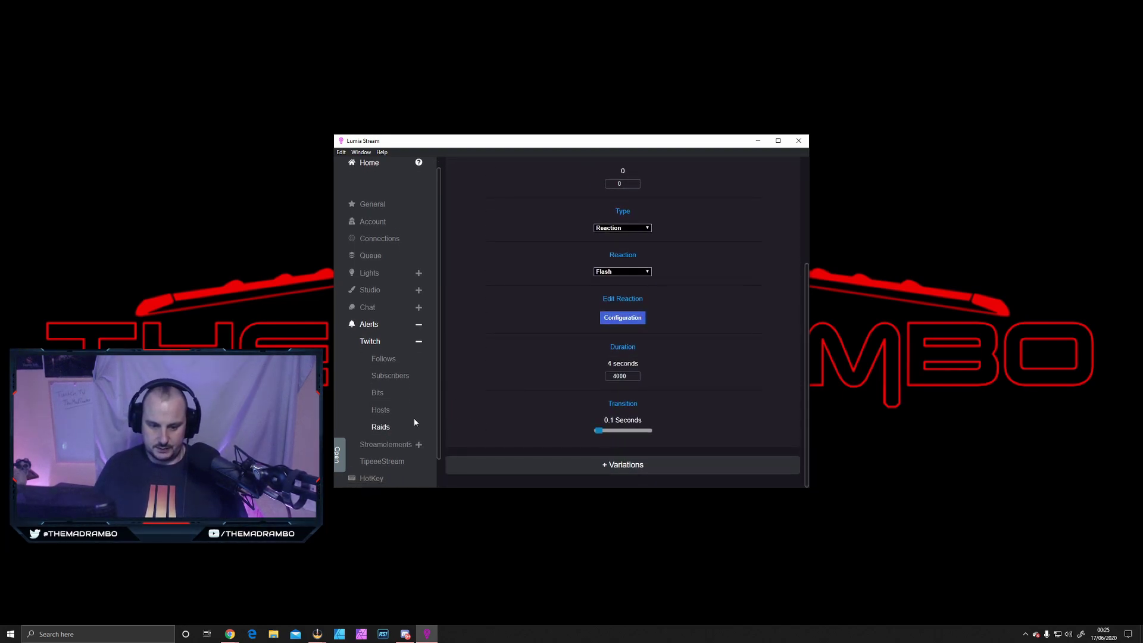
{"action": "left_click", "coordinate": [418, 414]}
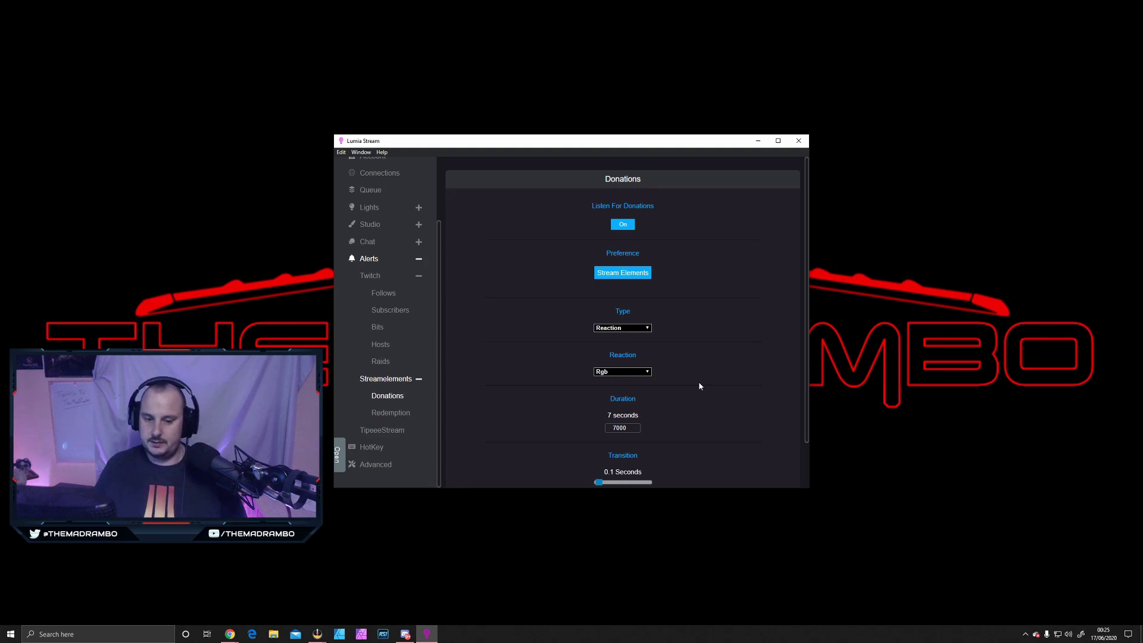
Check the Streamelements Redemption alert, then collapse Streamelements and show TipeeeStream donation settings.
{"action": "scroll", "coordinate": [699, 386], "scroll_direction": "down", "scroll_amount": 1}
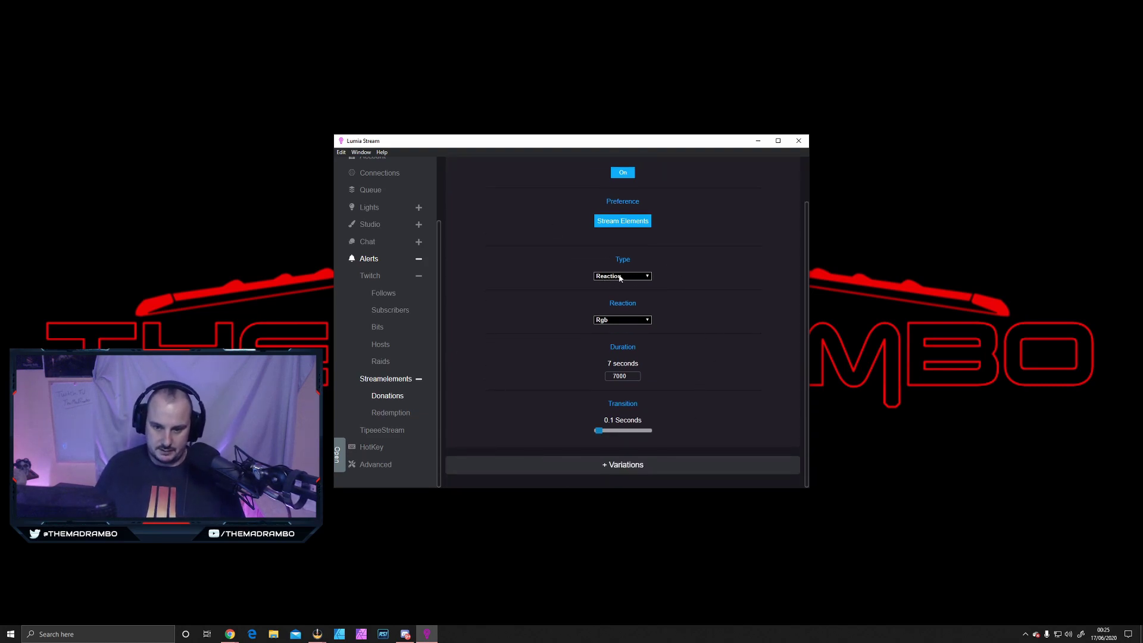
{"action": "left_click", "coordinate": [381, 414]}
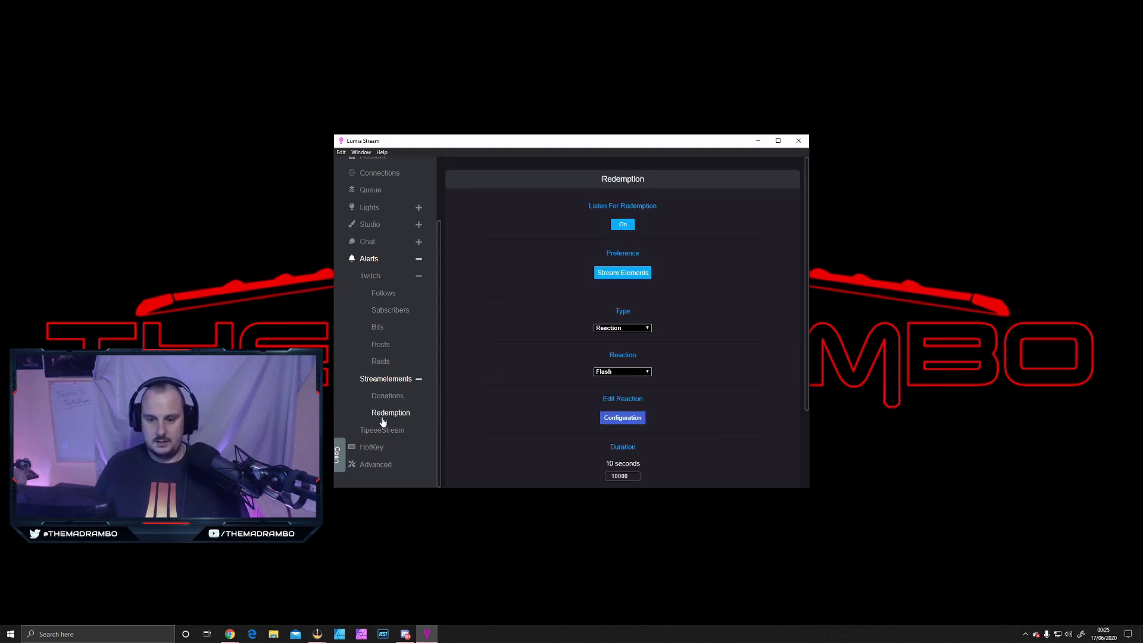
{"action": "scroll", "coordinate": [731, 326], "scroll_direction": "down", "scroll_amount": 2}
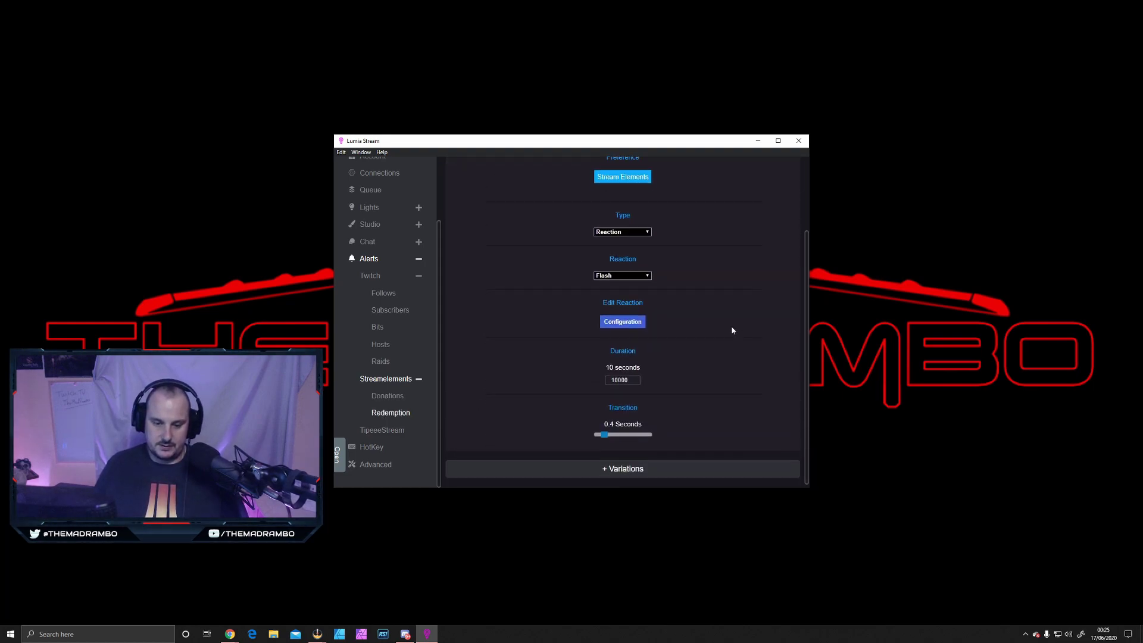
{"action": "left_click", "coordinate": [419, 380]}
{"action": "left_click", "coordinate": [382, 429]}
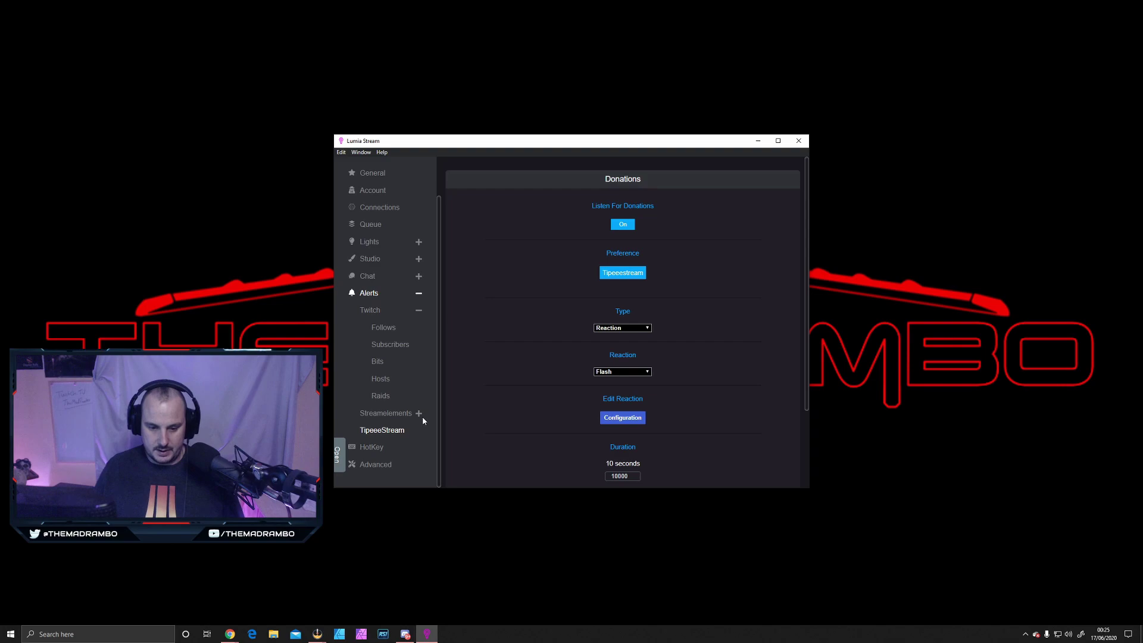
View the Advanced and HotKey settings pages.
{"action": "left_click", "coordinate": [376, 465]}
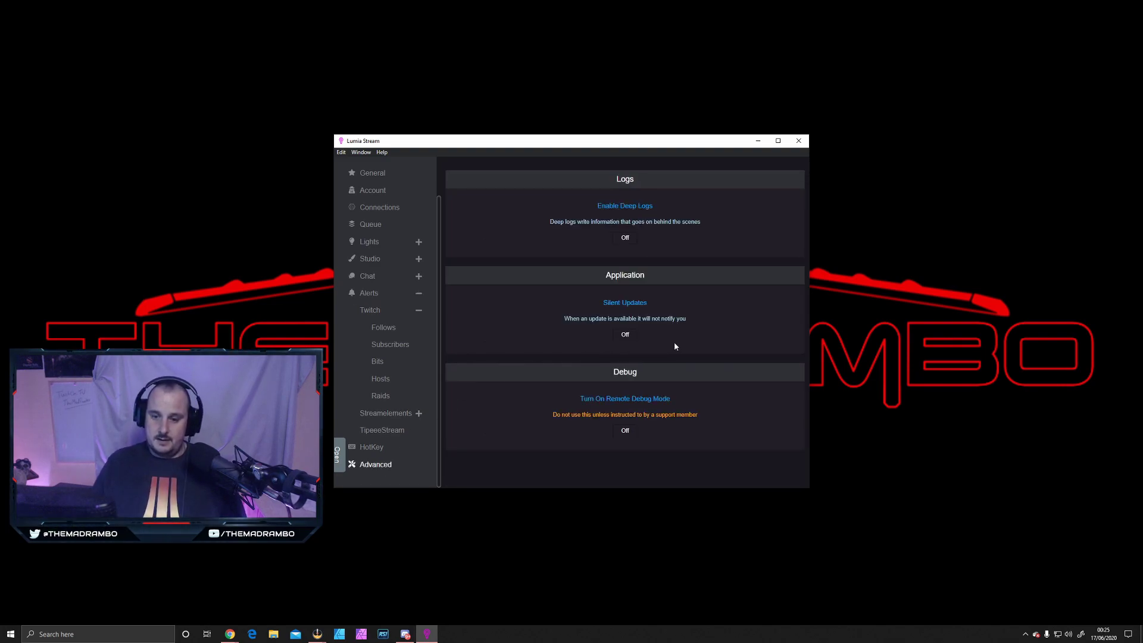
{"action": "left_click", "coordinate": [371, 447]}
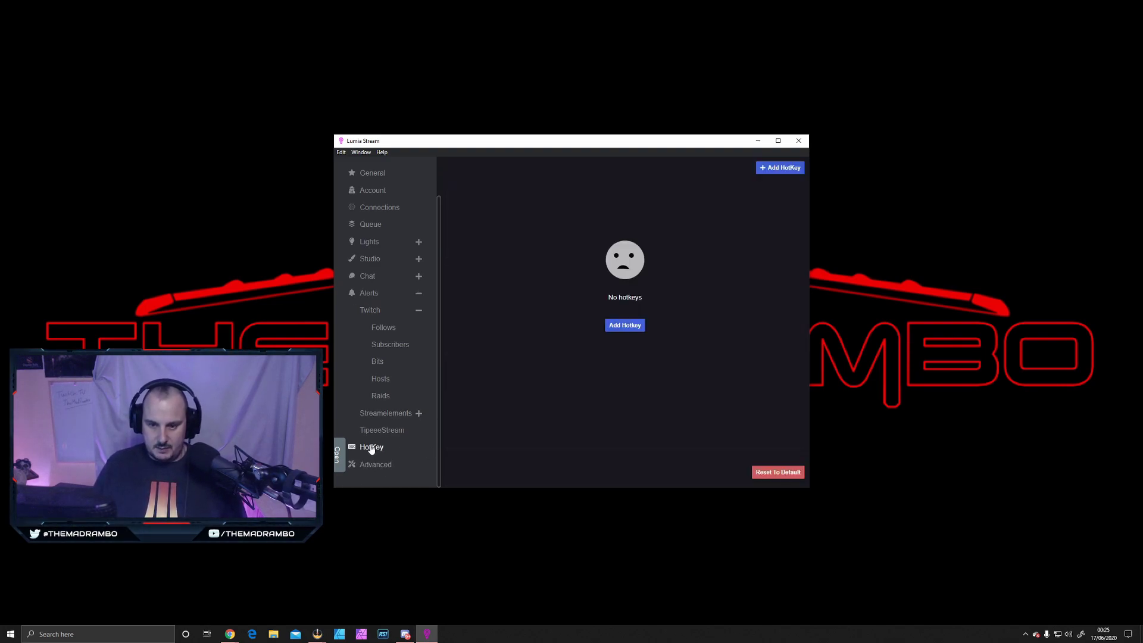
{"action": "scroll", "coordinate": [417, 242], "scroll_direction": "up", "scroll_amount": 1}
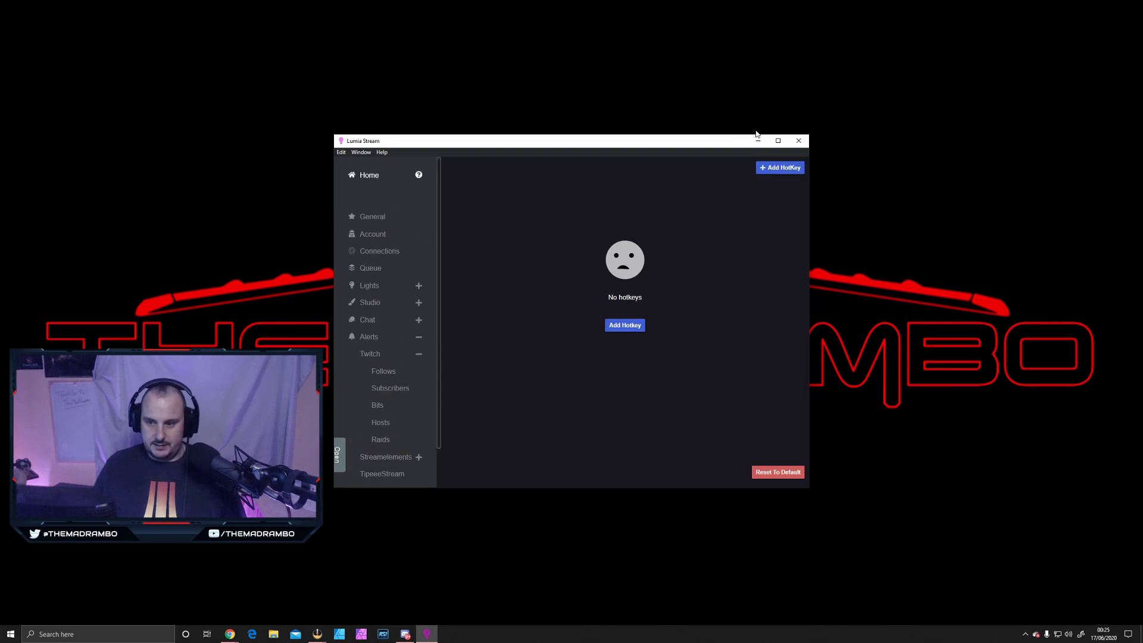
Minimize Lumia Stream, restore it from the taskbar, then quit it completely.
{"action": "left_click", "coordinate": [798, 141]}
{"action": "left_click", "coordinate": [558, 327]}
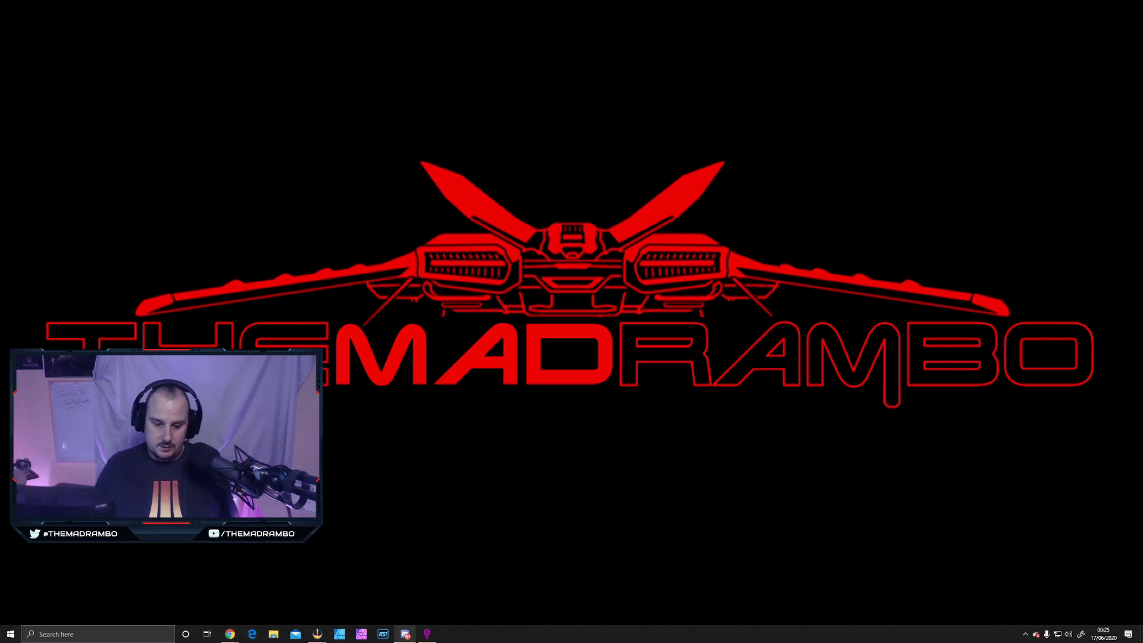
{"action": "left_click", "coordinate": [426, 635]}
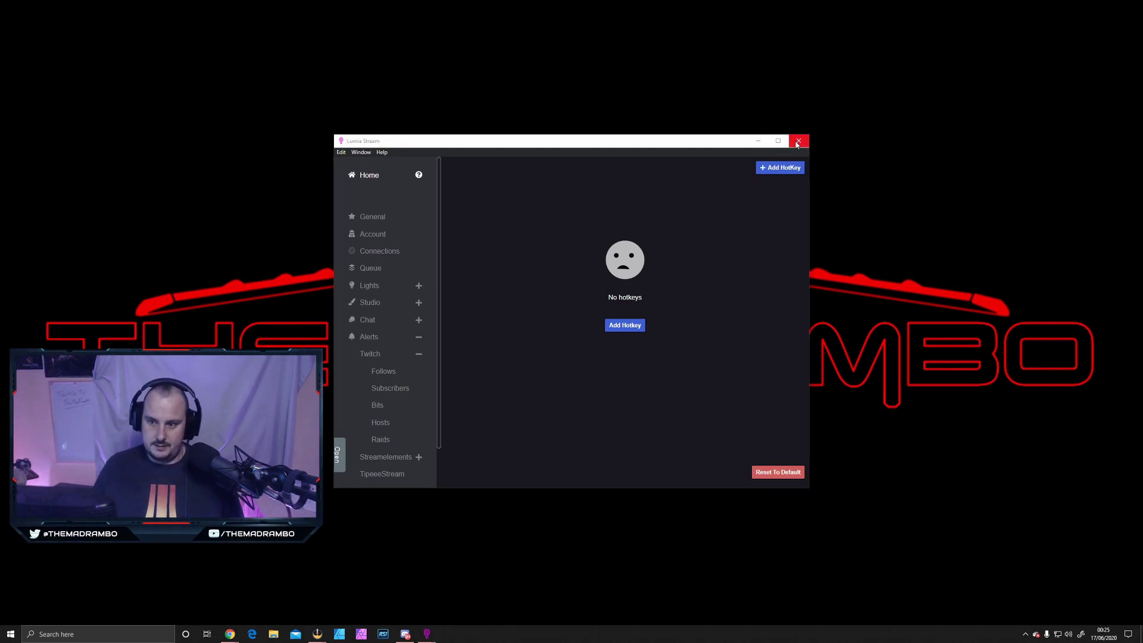
{"action": "left_click", "coordinate": [799, 141]}
{"action": "left_click", "coordinate": [549, 307]}
Relaunch Lumia Stream by searching 'lu', then close its window again.
{"action": "left_click", "coordinate": [80, 635]}
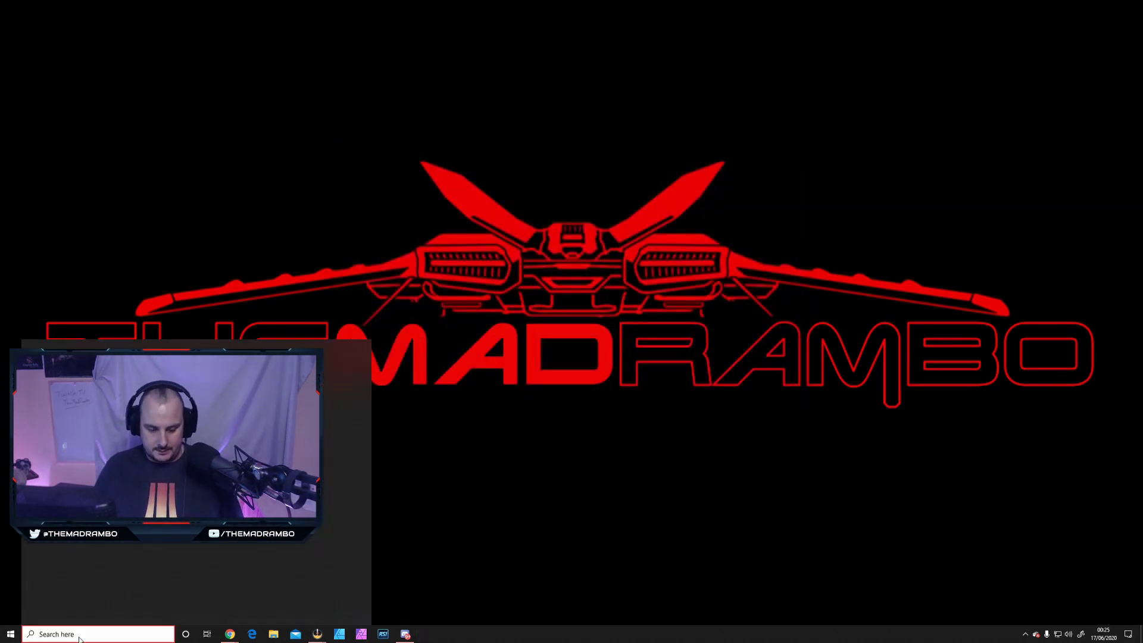
{"action": "type", "text": "lu"}
{"action": "key", "text": "Return"}
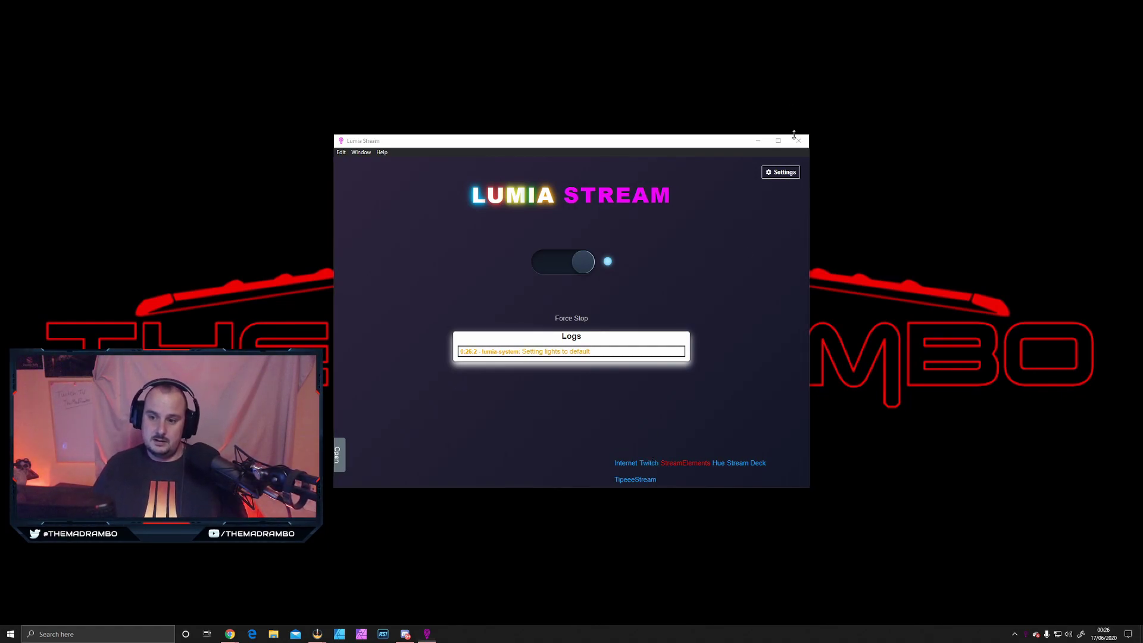
{"action": "left_click", "coordinate": [798, 141]}
{"action": "left_click", "coordinate": [561, 303]}
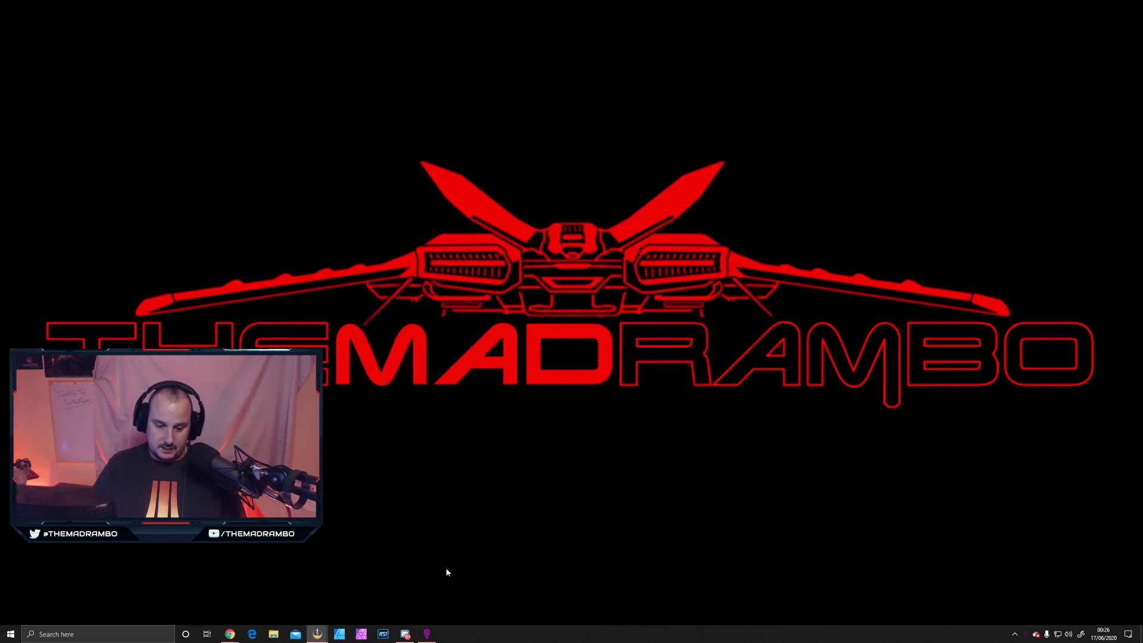